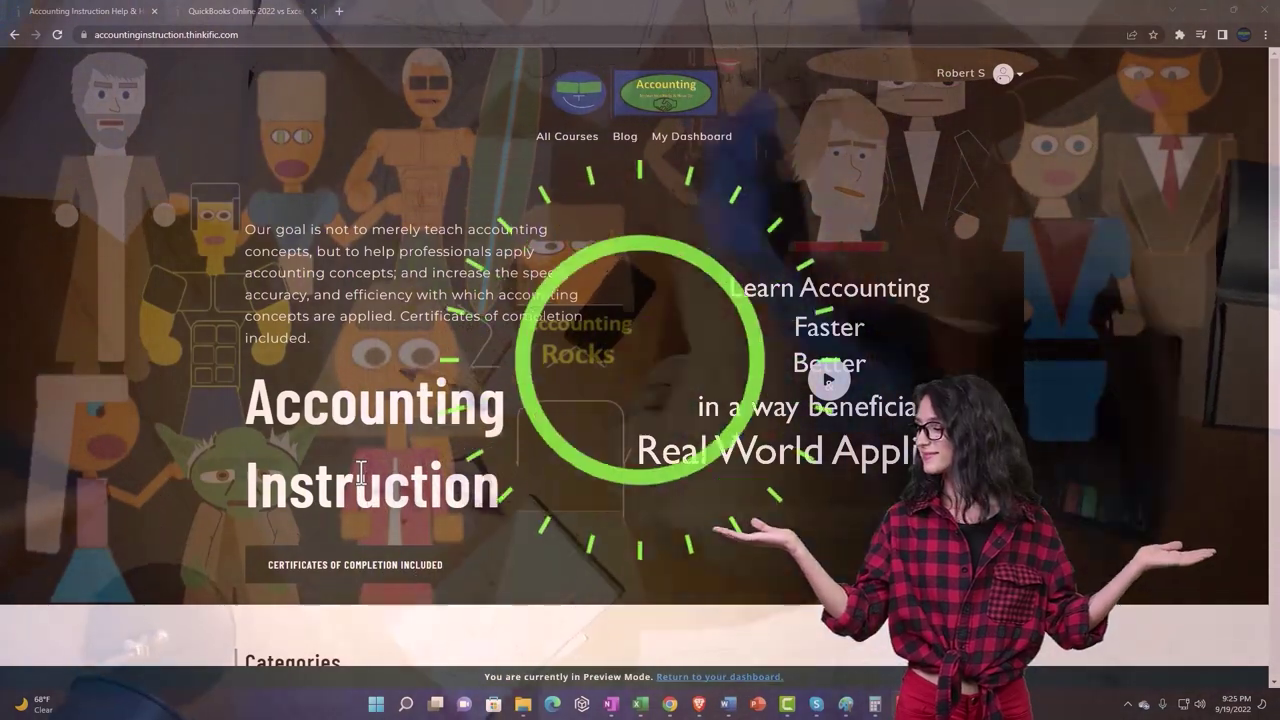
Step: Browse the course categories on the Accounting Instruction site and examine the lesson sections of the QuickBooks Online 2022 course
scroll(176, 545, "down", 6)
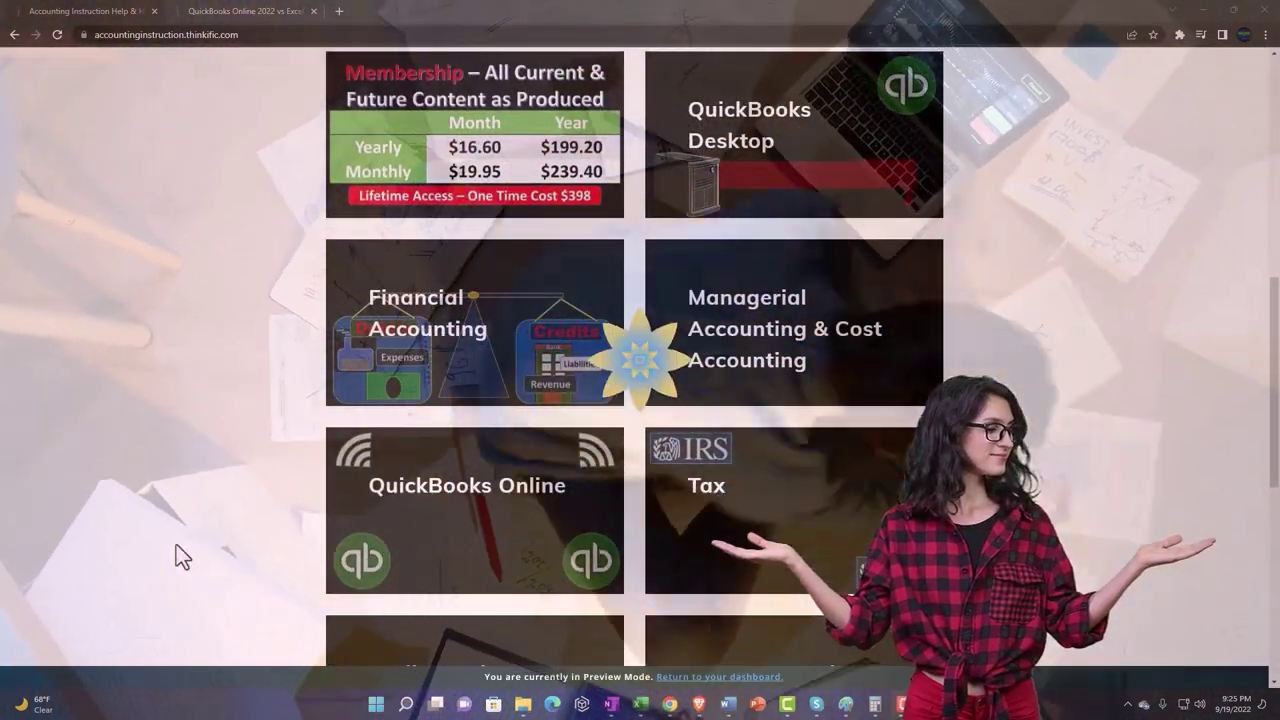
scroll(175, 545, "down", 5)
scroll(176, 545, "down", 1)
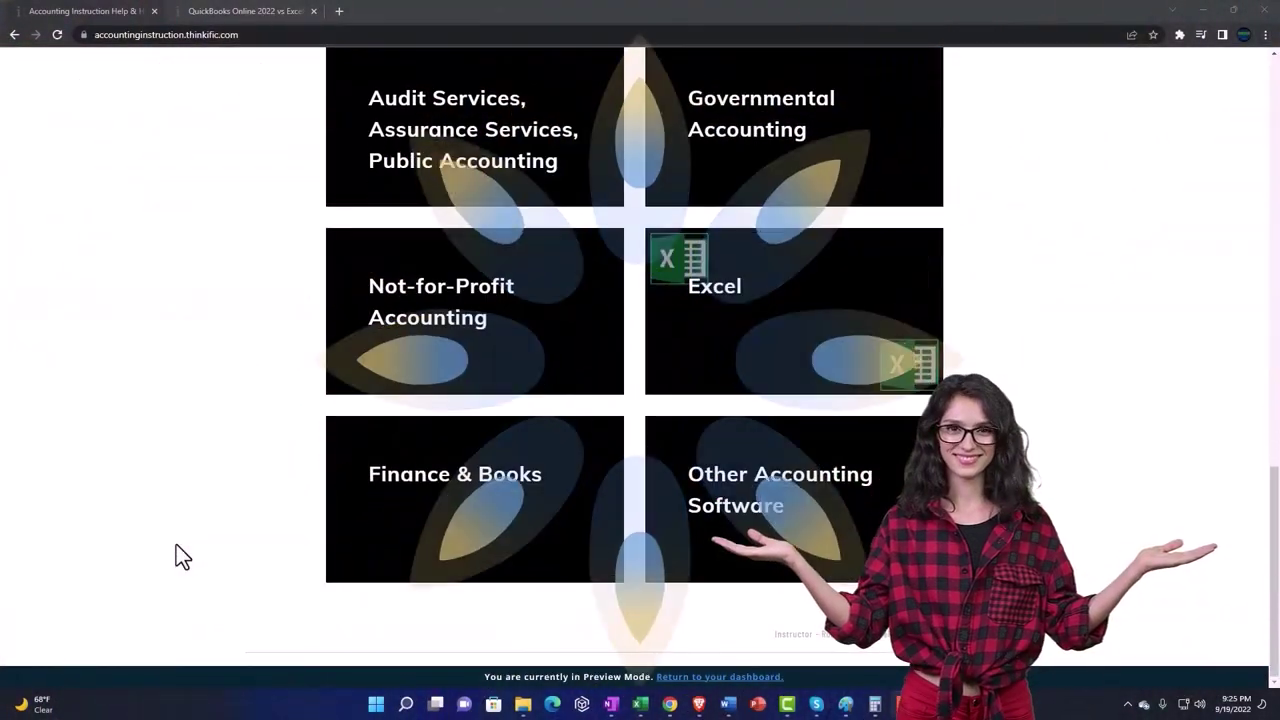
left_click(228, 12)
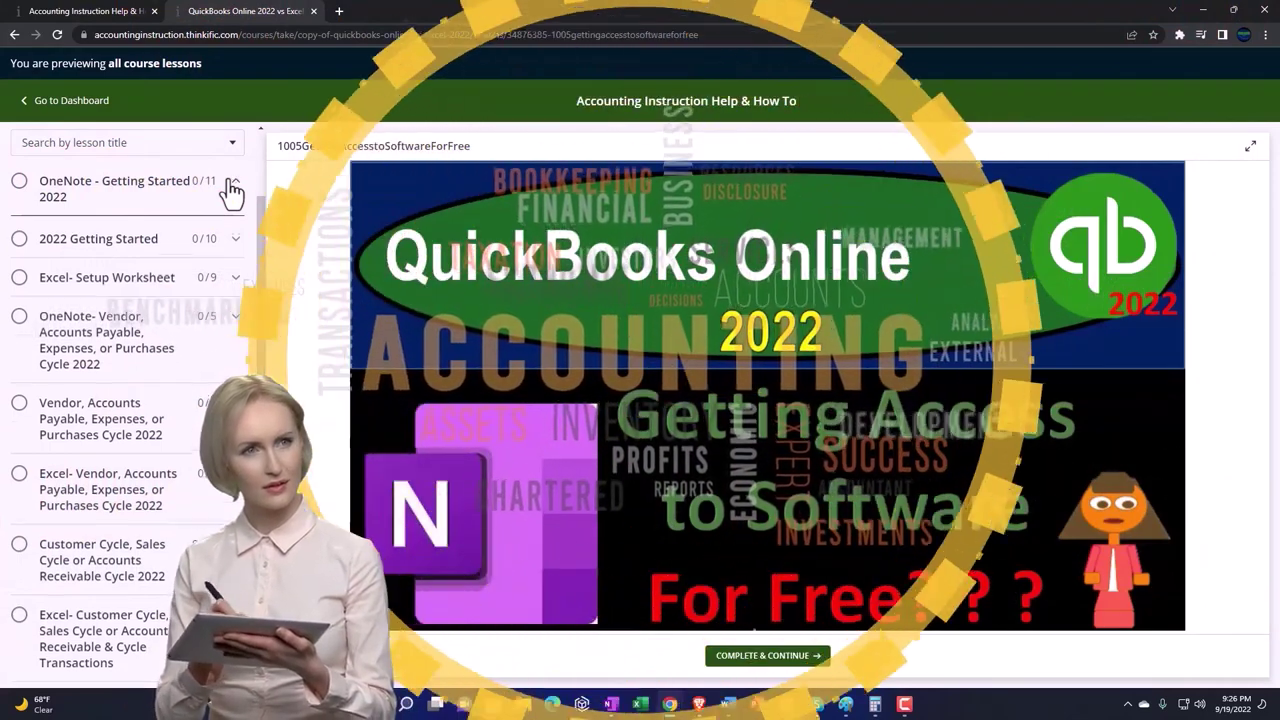
left_click(231, 190)
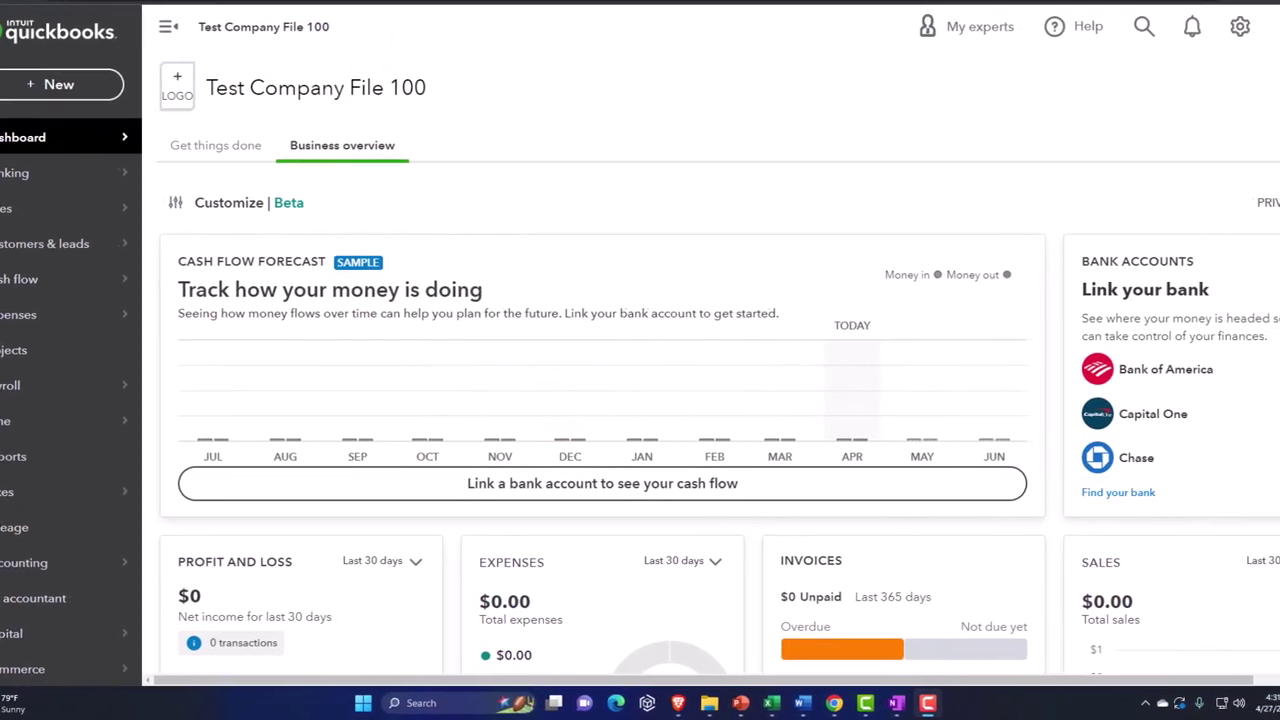
Step: View the browser's New Incognito window option in the Sample Company window and return to Test Company File 100
mouse_move(1279, 155)
left_mouse_down()
mouse_move(793, 165)
mouse_move(690, 131)
left_mouse_up()
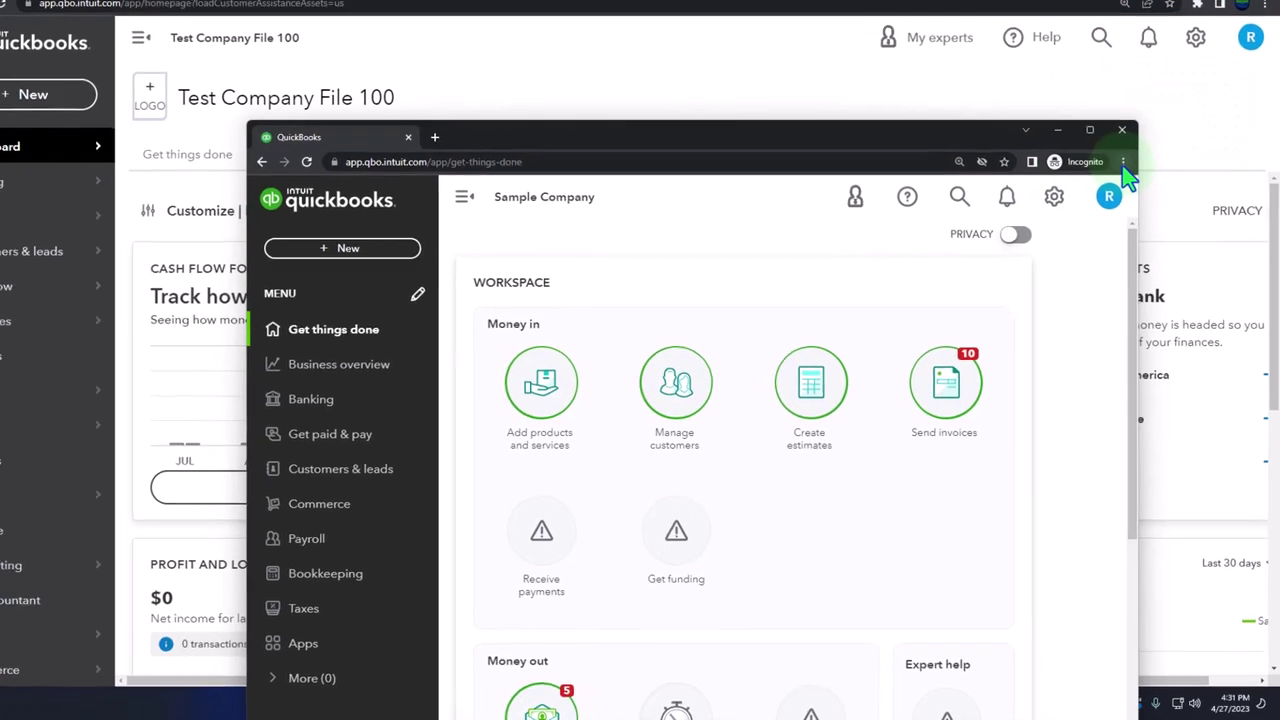
left_click(1128, 187)
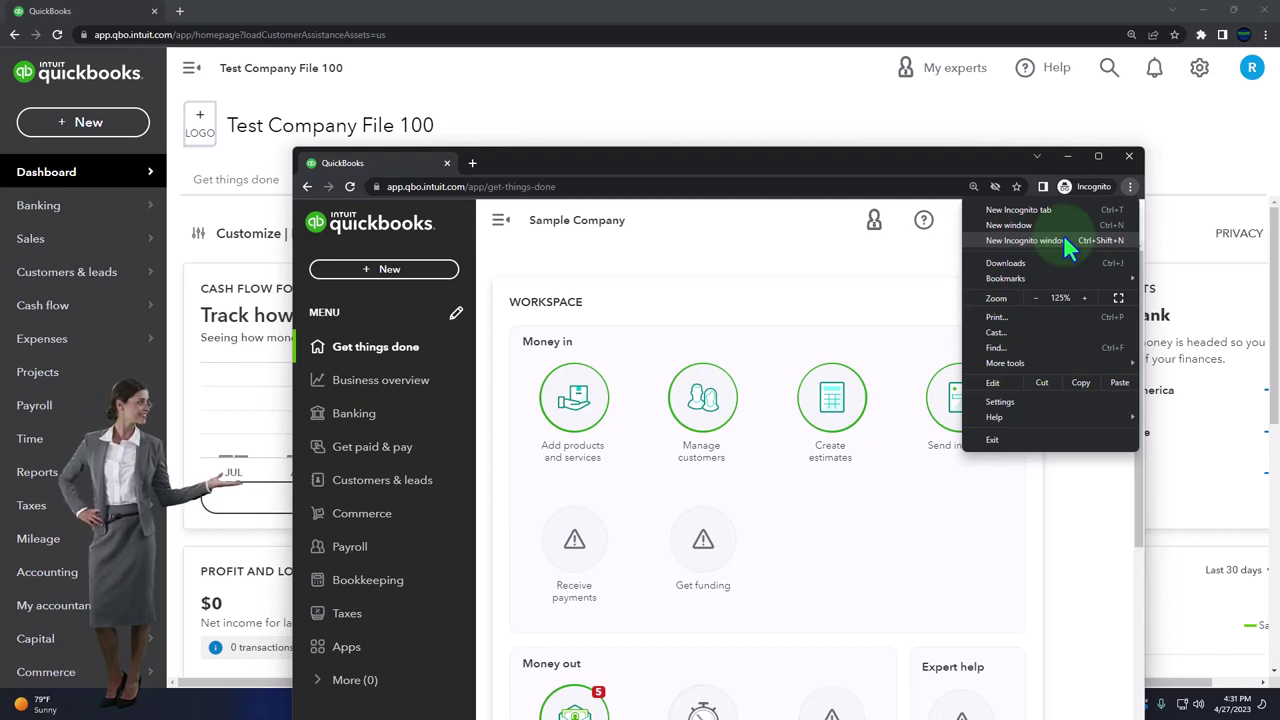
left_click(615, 262)
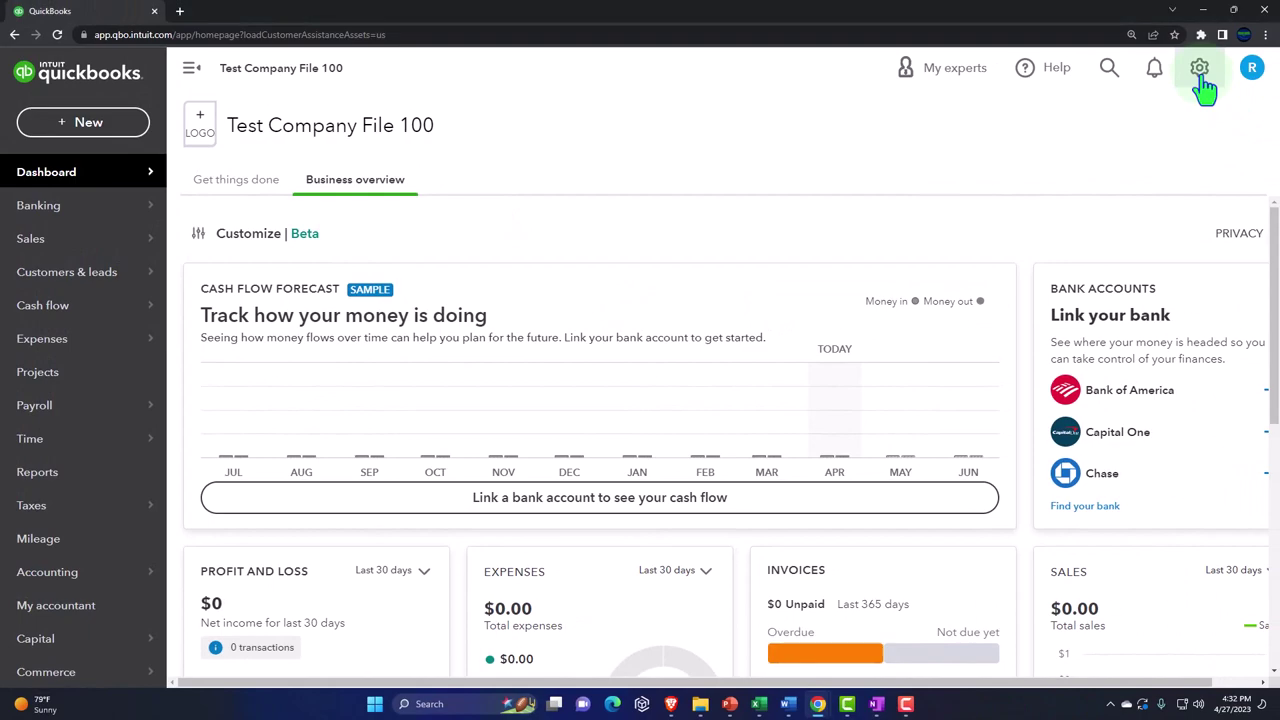
Step: Examine the option for switching between Accountant and Business view and the list of new transaction forms
left_click(1201, 80)
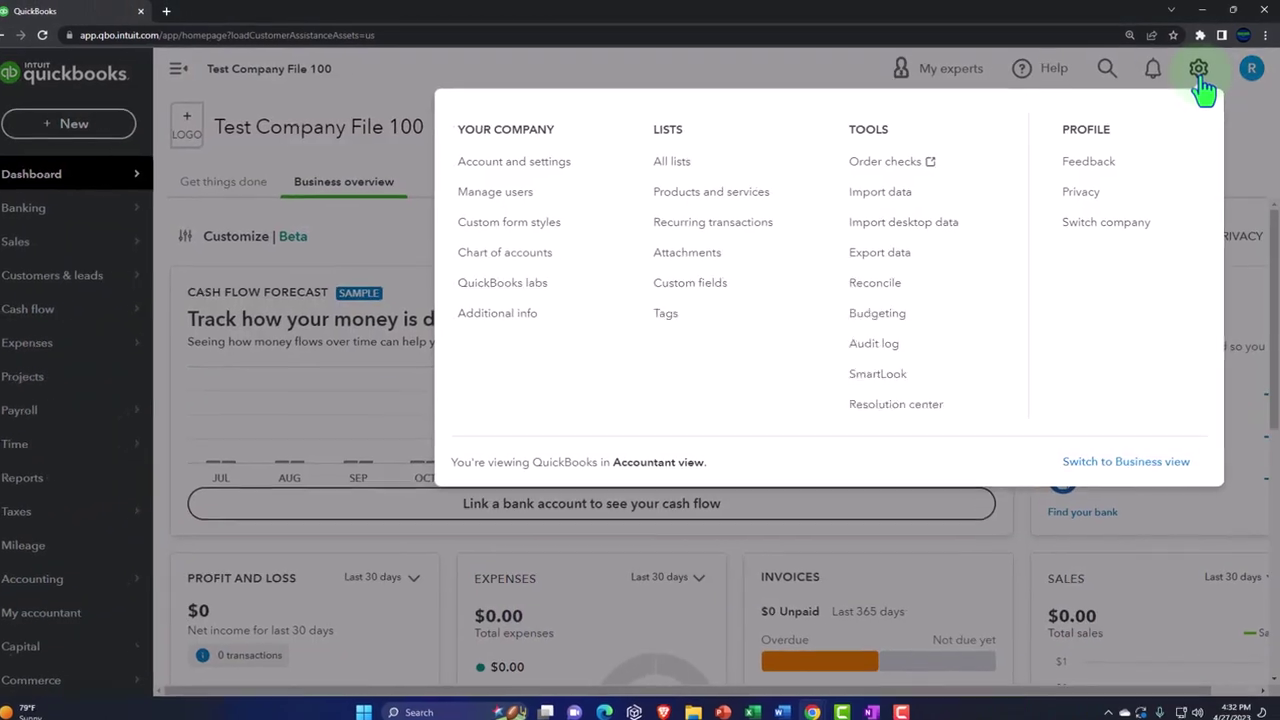
left_click(1143, 461)
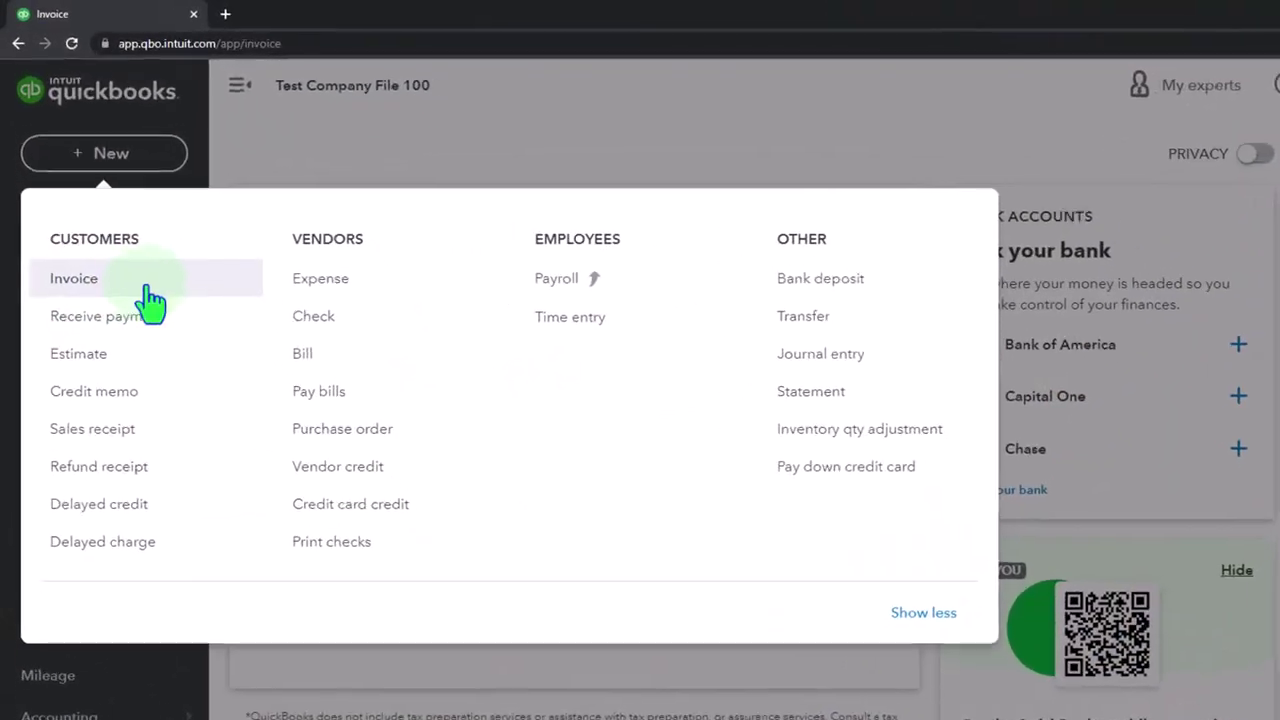
left_click(128, 227)
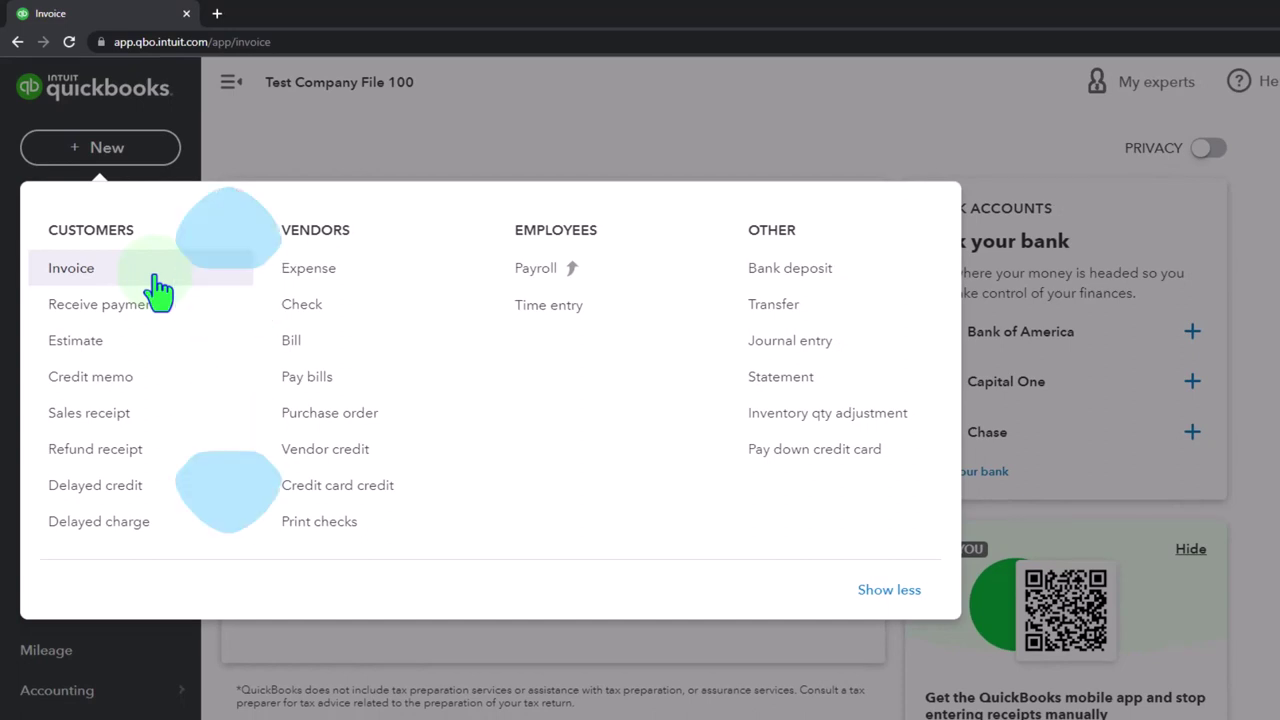
left_click(1270, 262)
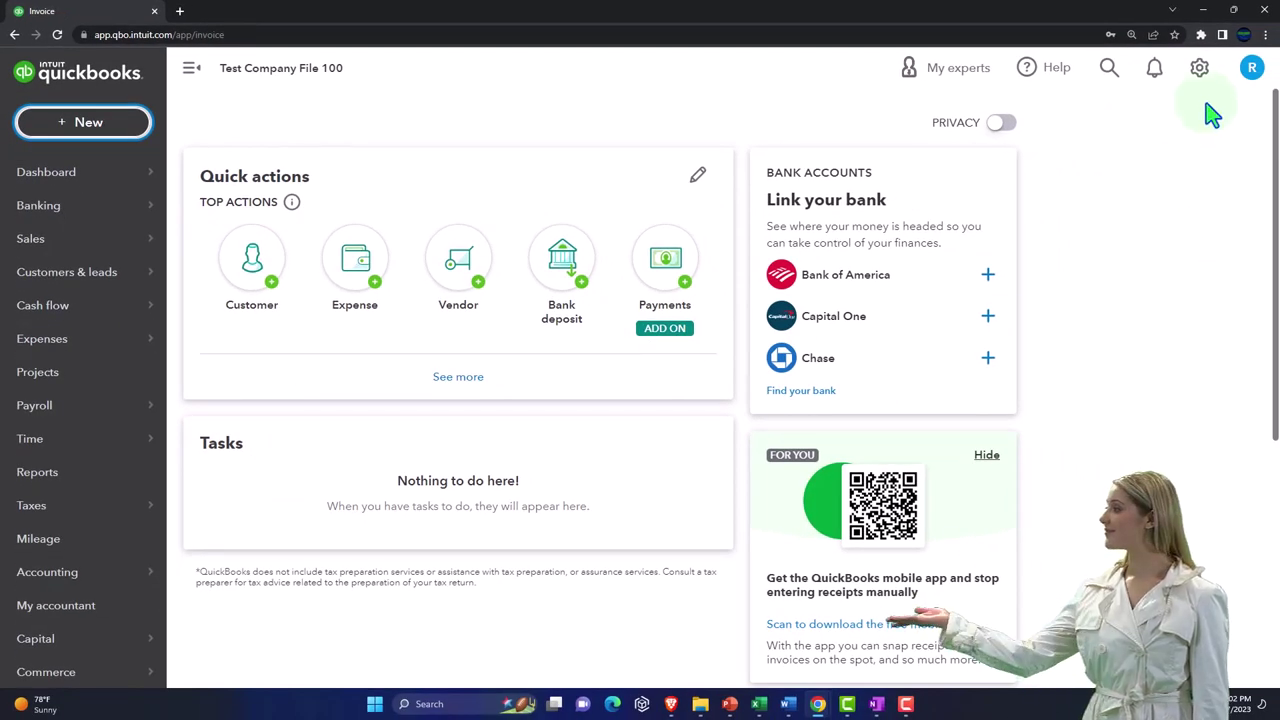
Step: In the company's Sales settings, save Progress Invoicing as on, and close Account and Settings
left_click(1201, 75)
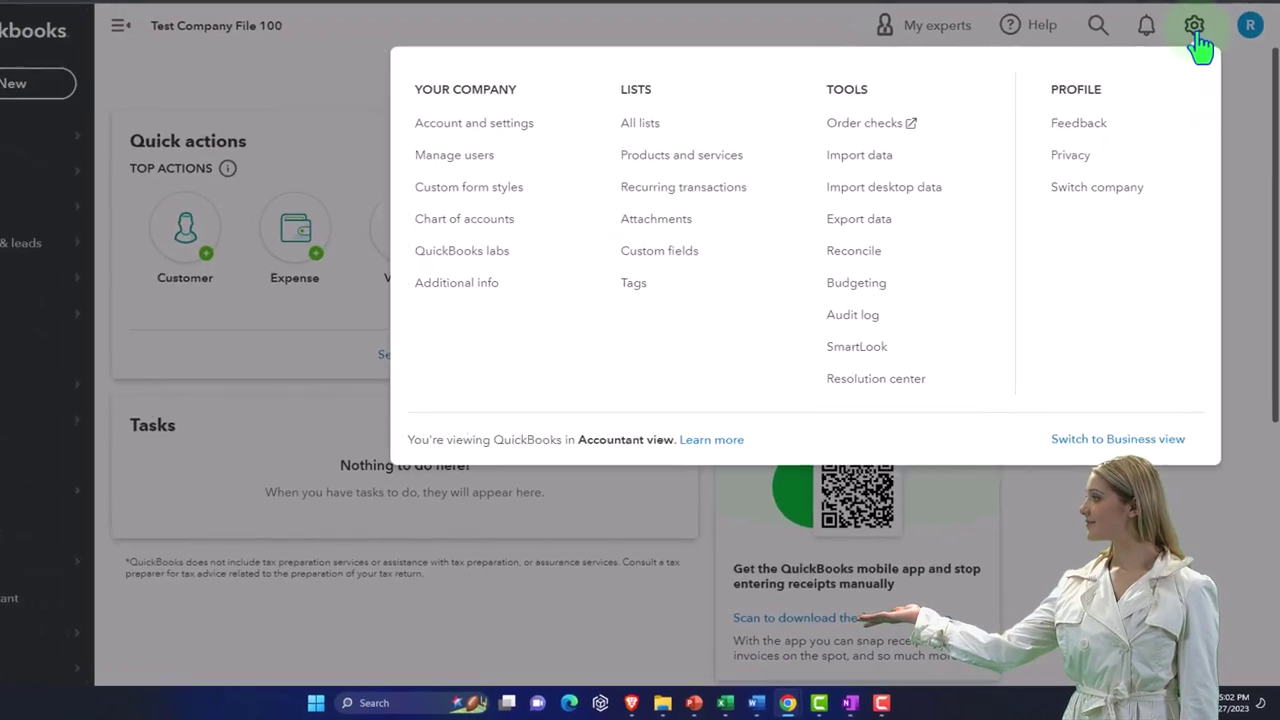
left_click(606, 154)
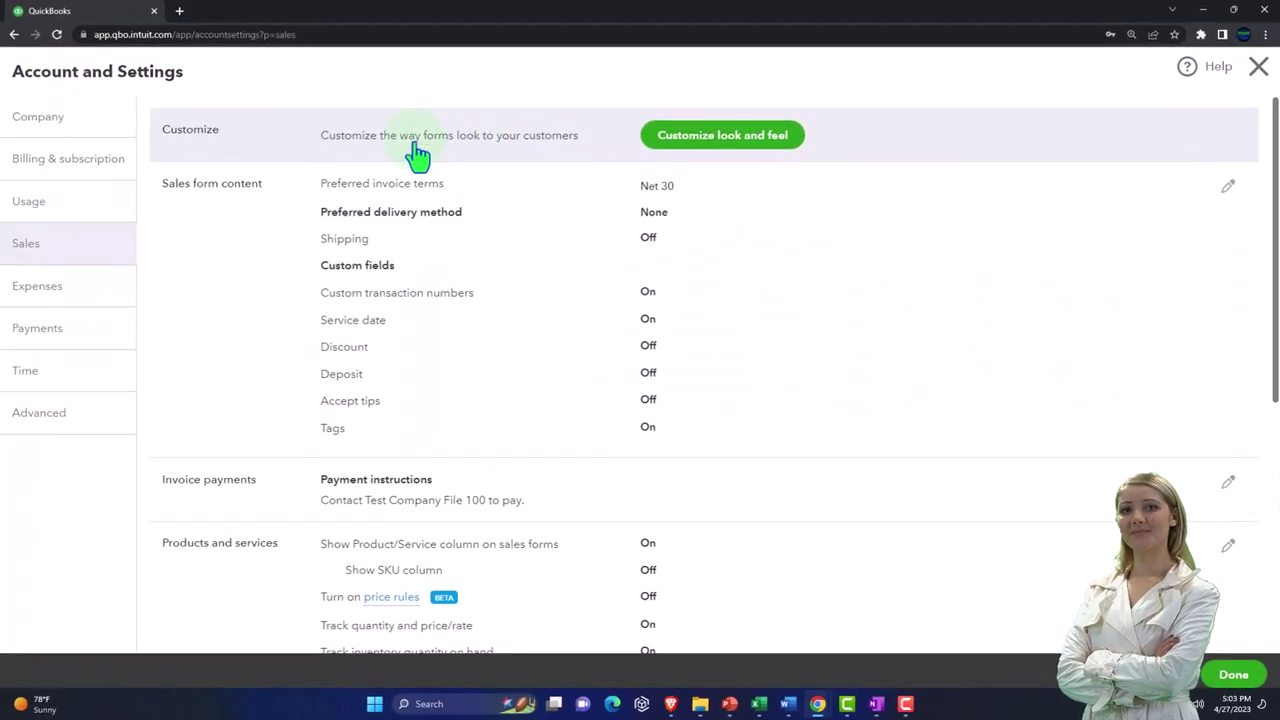
scroll(477, 317, "down", 4)
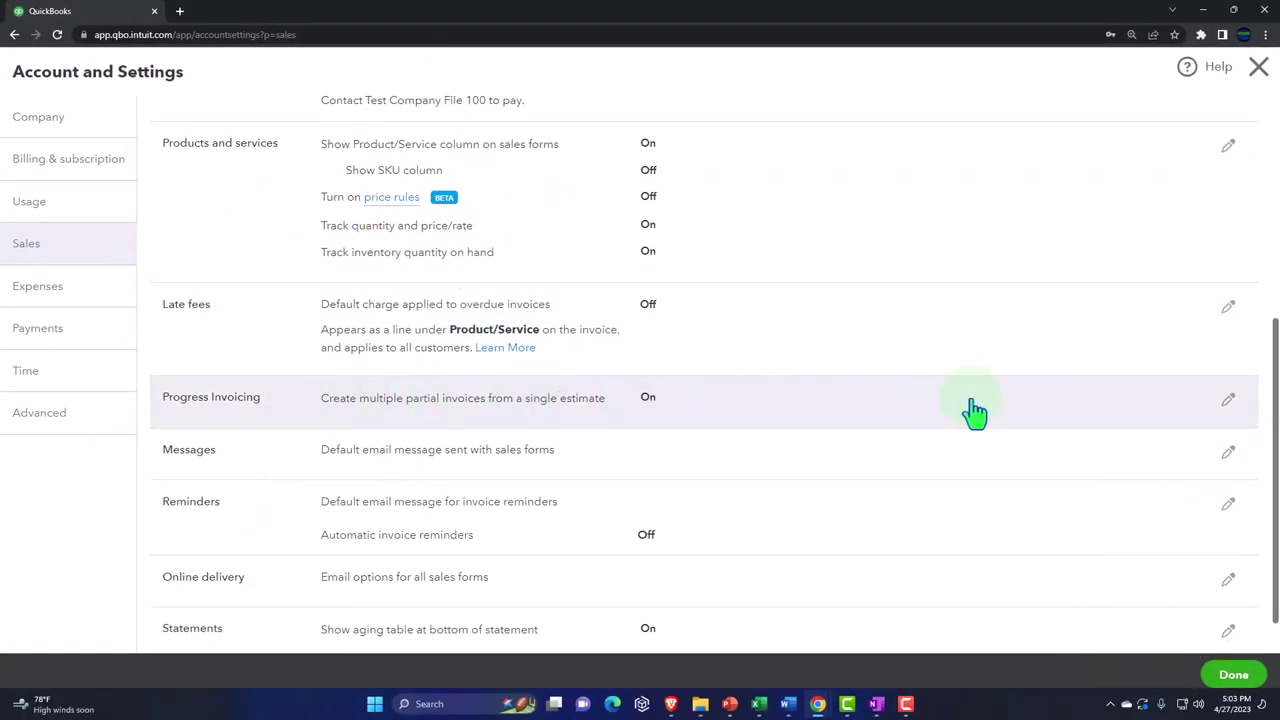
left_click(975, 408)
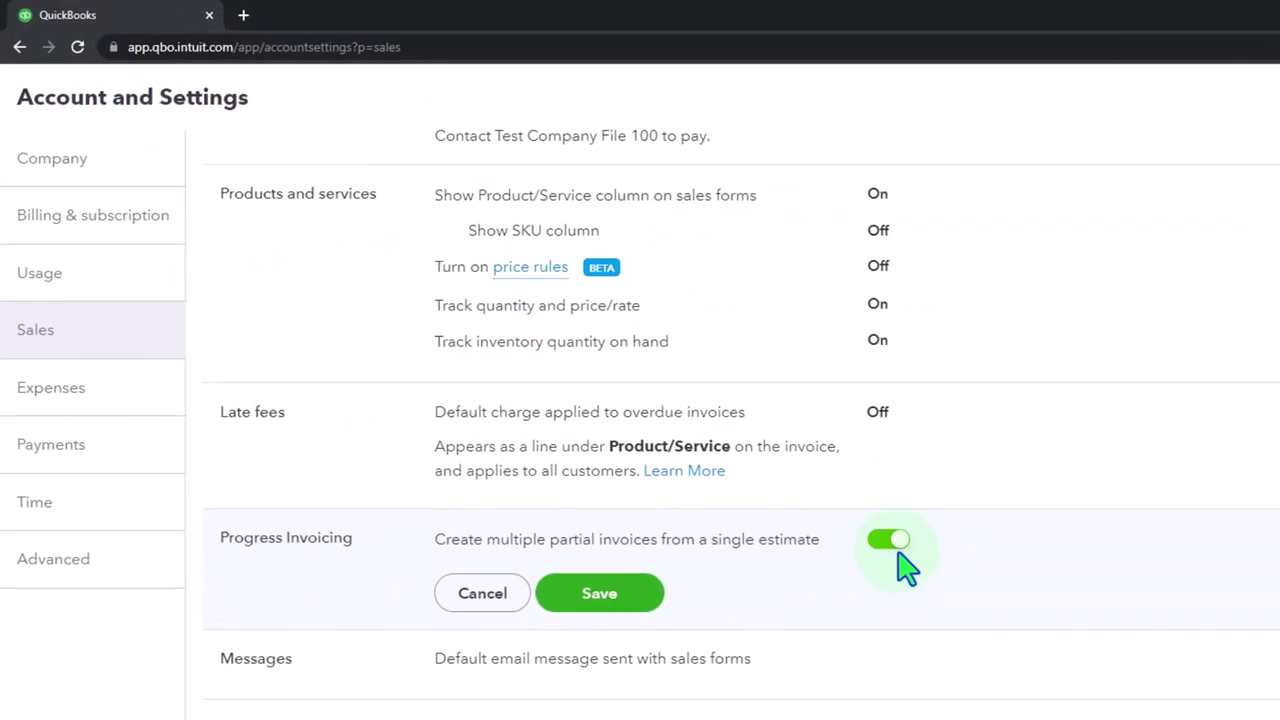
left_click(600, 594)
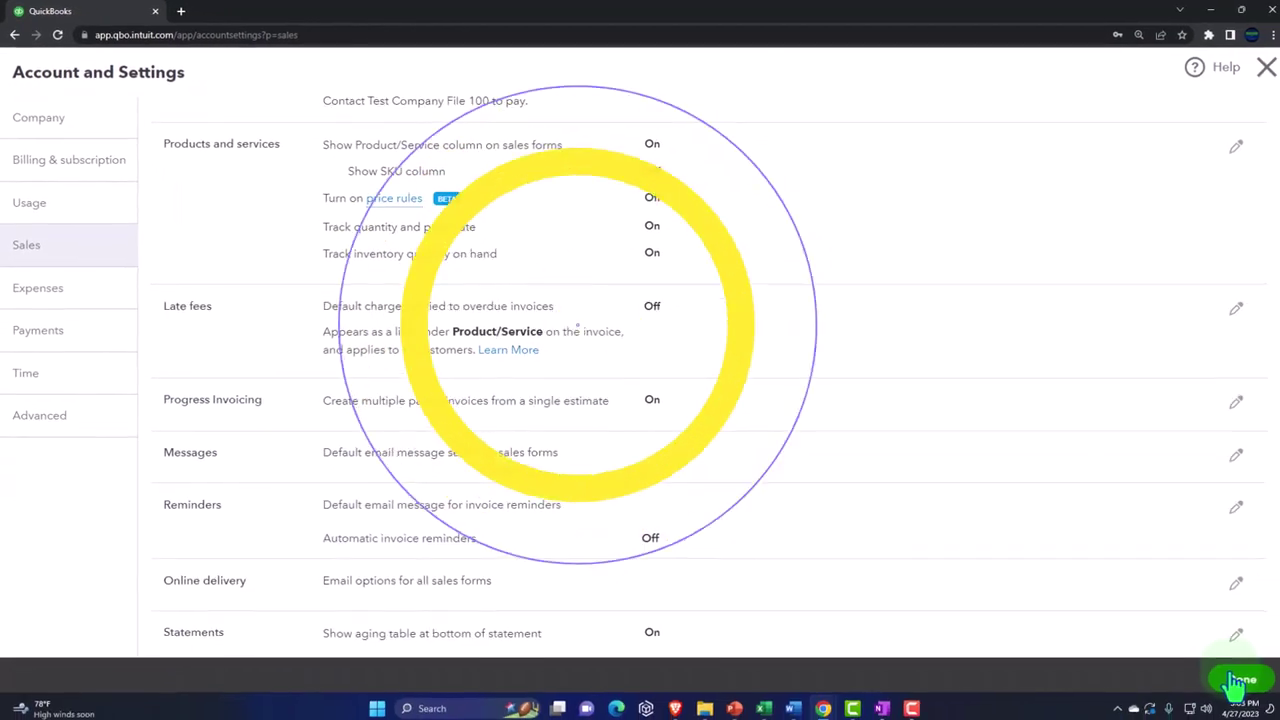
left_click(1241, 680)
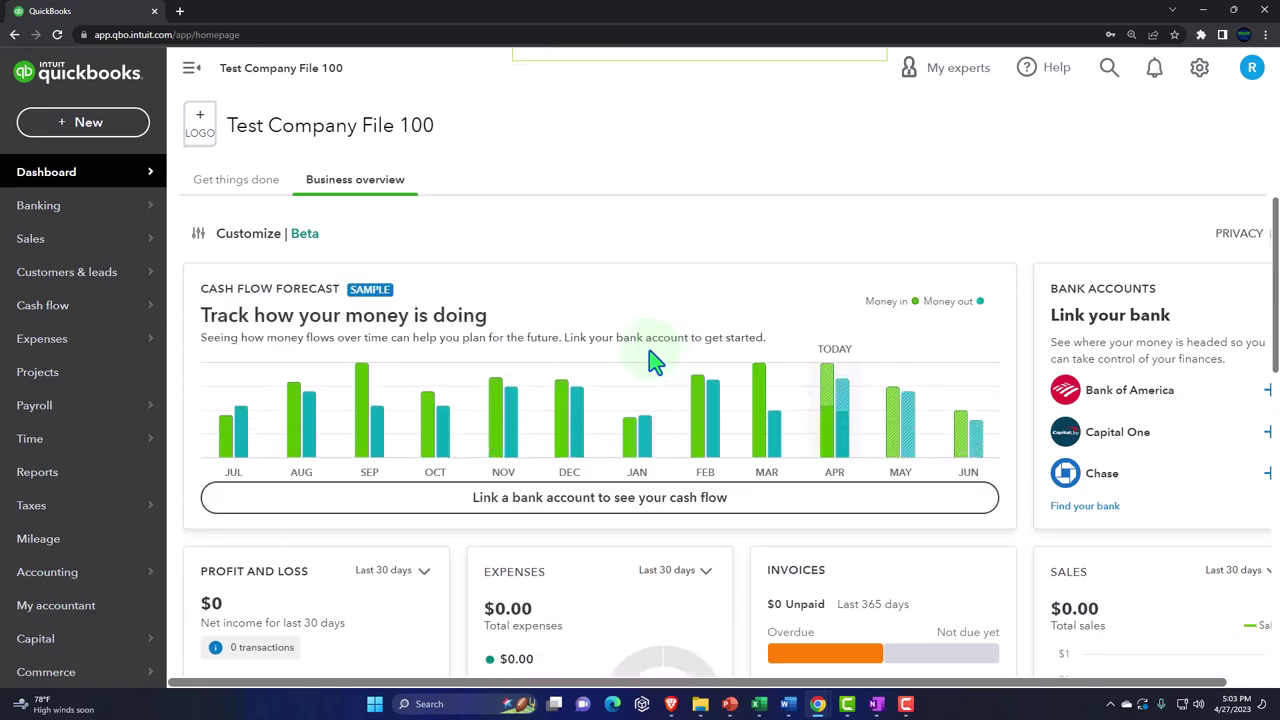
Step: Look over the new transaction forms, and examine the vendor, customer and employee workflow flowchart in OneNote
left_click(118, 128)
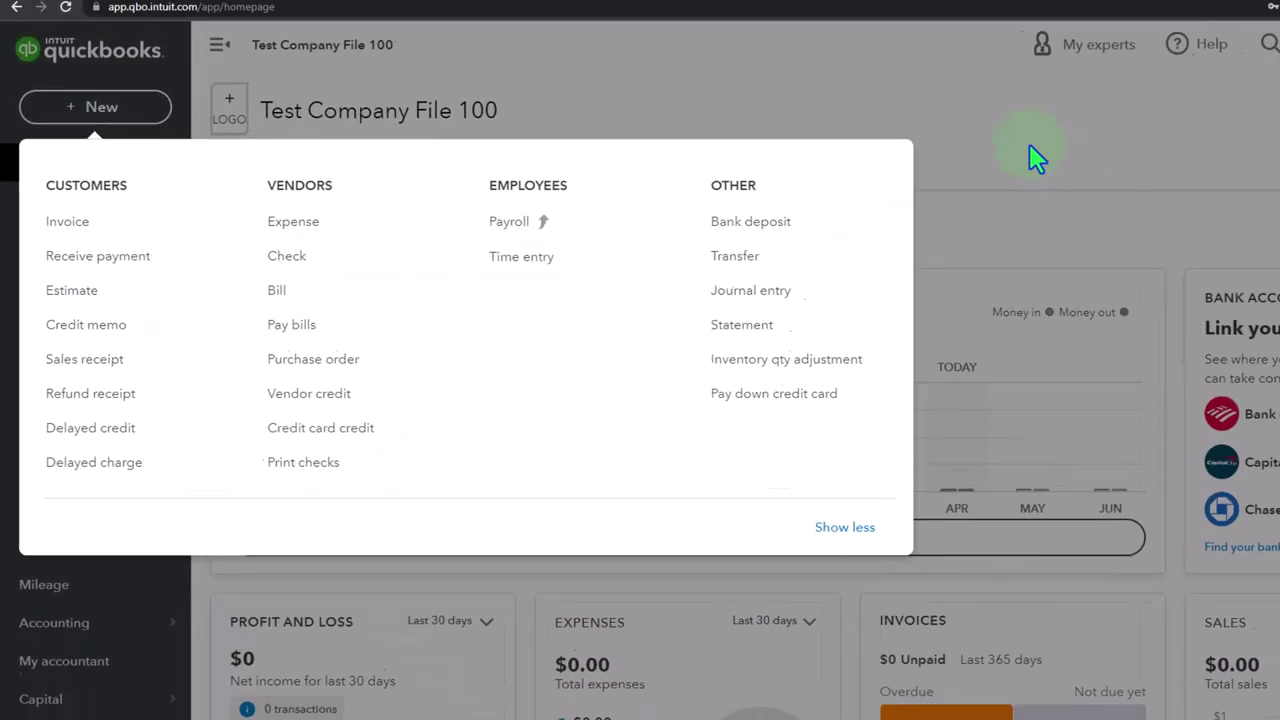
left_click(905, 160)
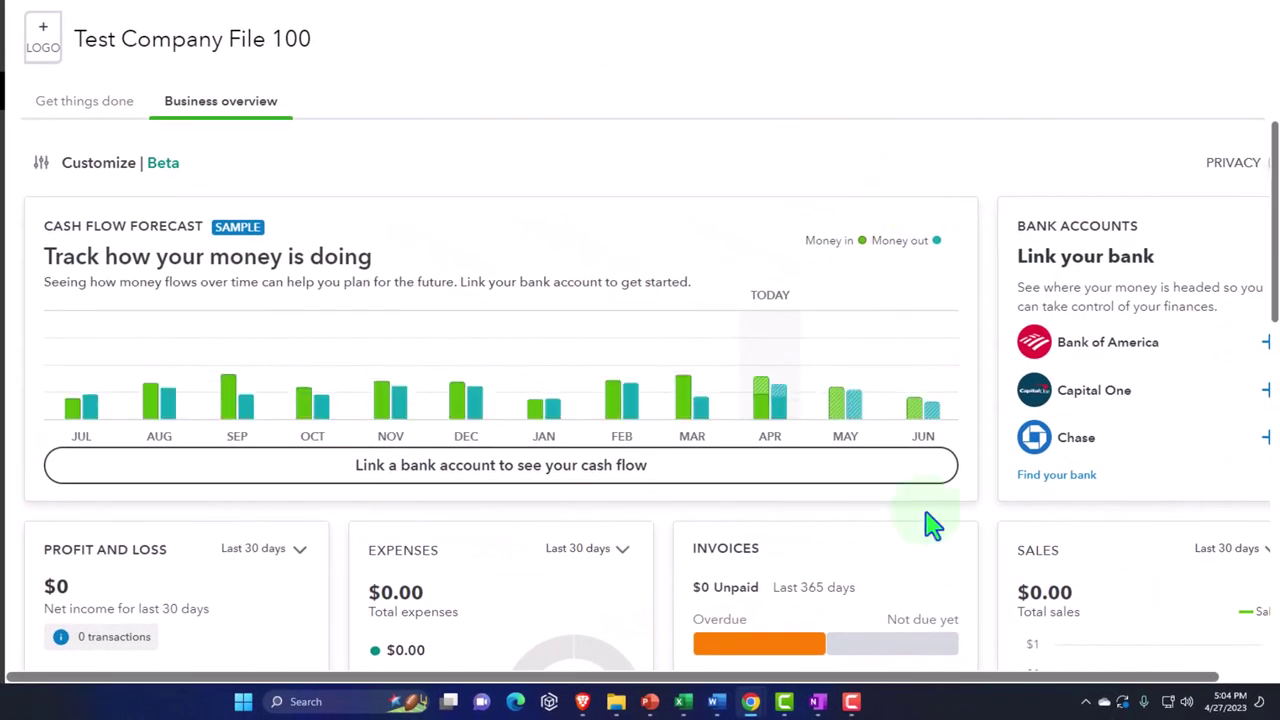
left_click(820, 702)
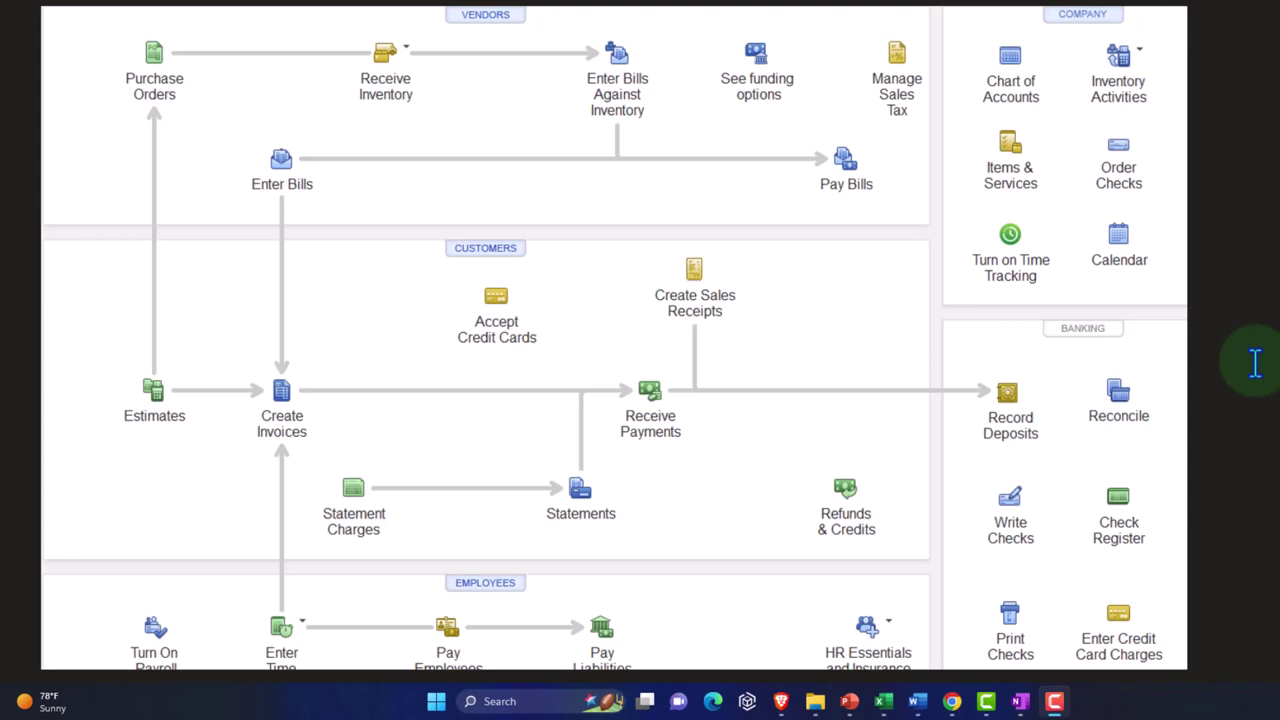
mouse_move(905, 520)
left_mouse_down()
mouse_move(905, 437)
mouse_move(752, 462)
left_mouse_up()
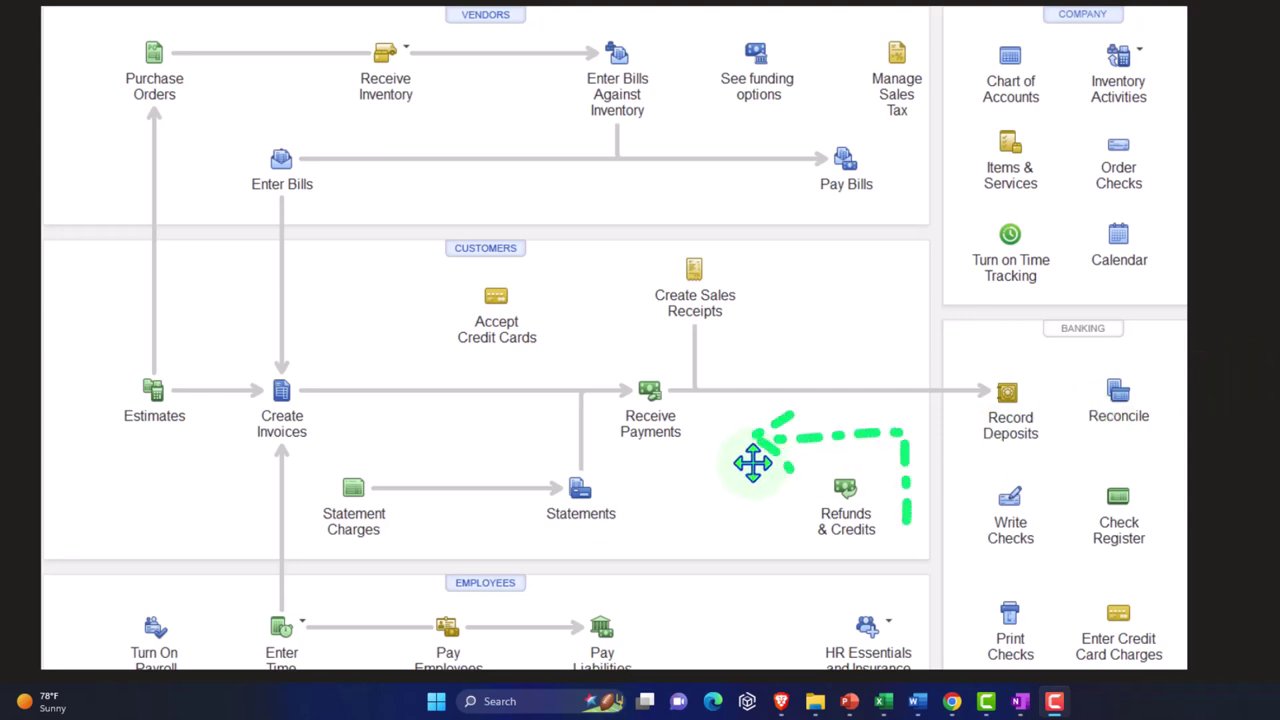
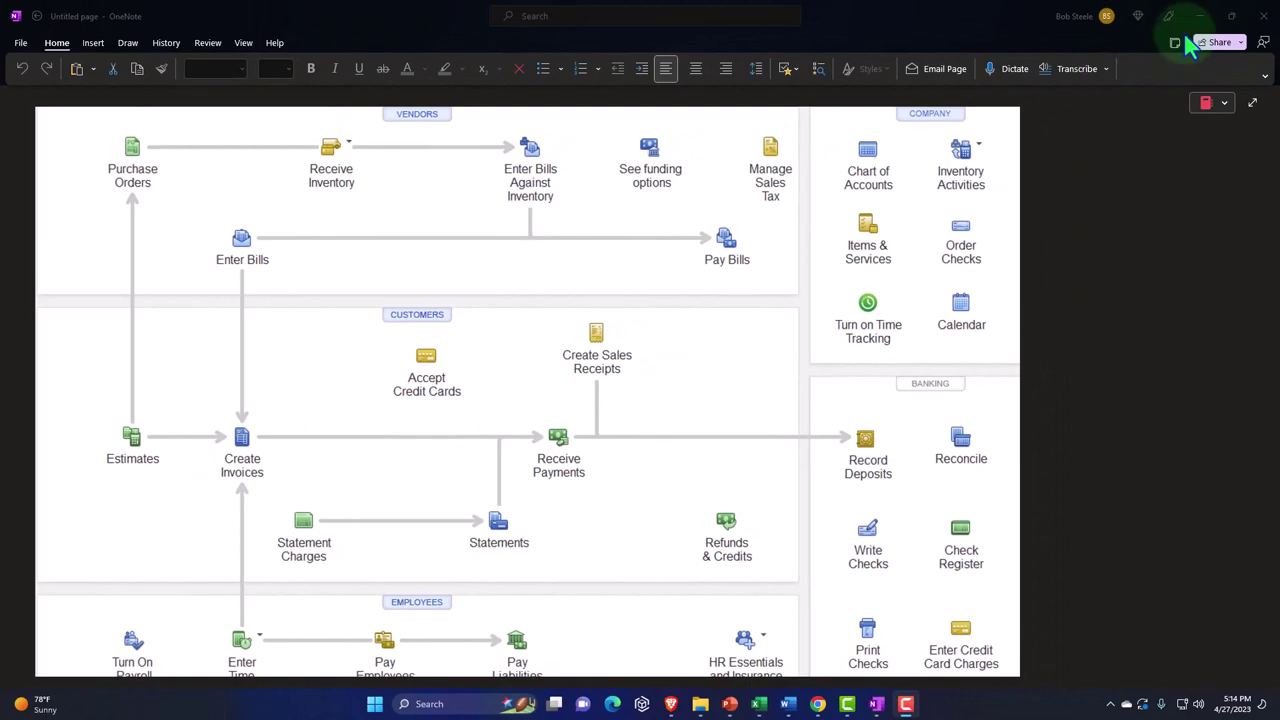
left_click(1200, 18)
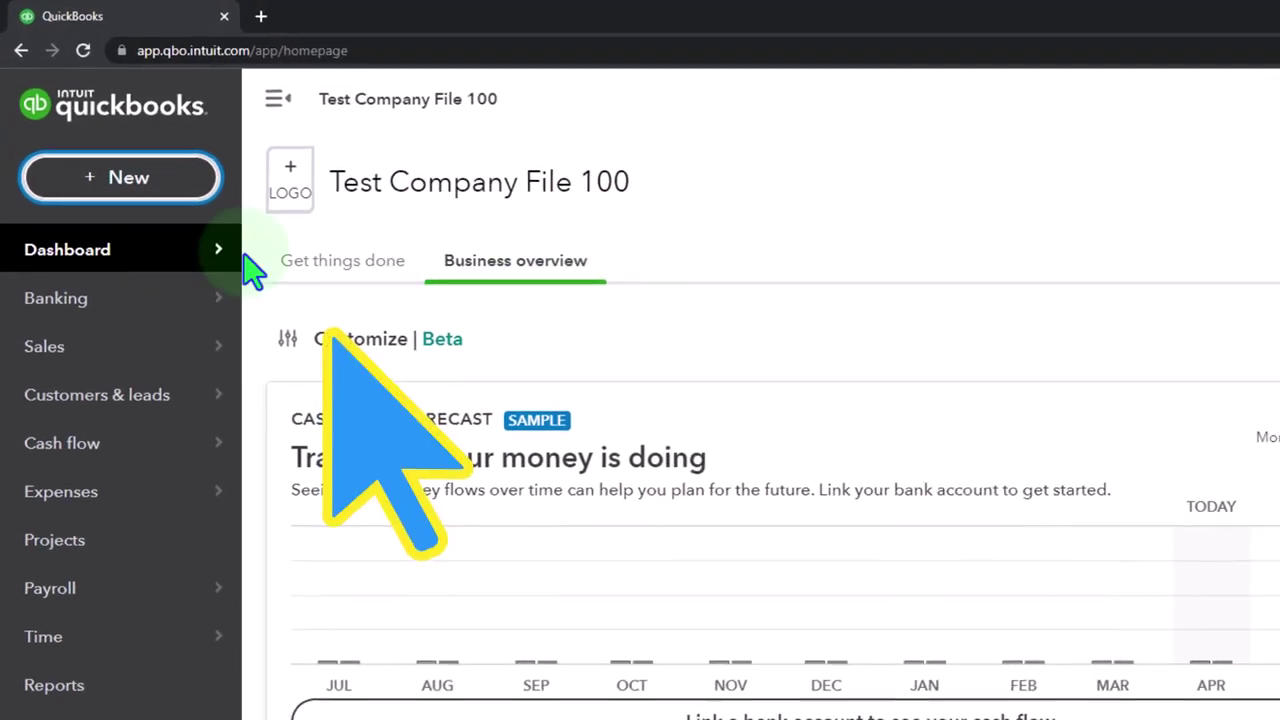
Step: Start a new estimate in QuickBooks and select Customer 1 as its customer
left_click(170, 182)
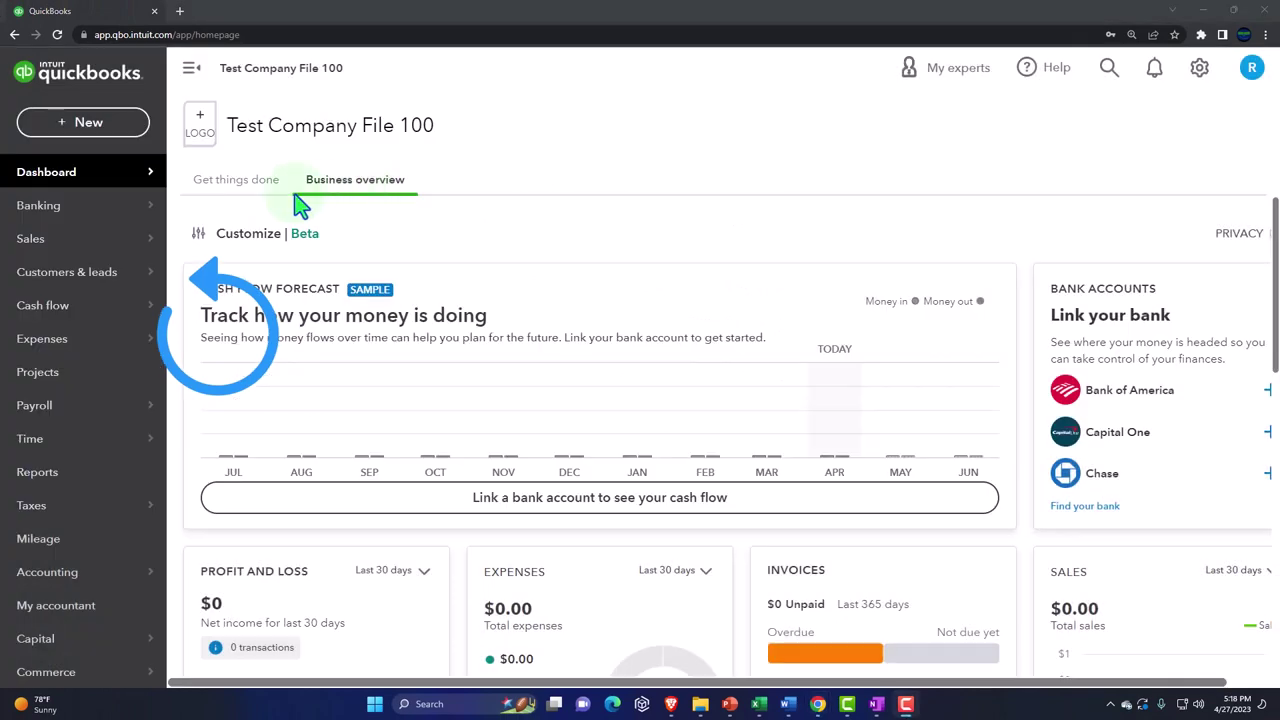
left_click(88, 123)
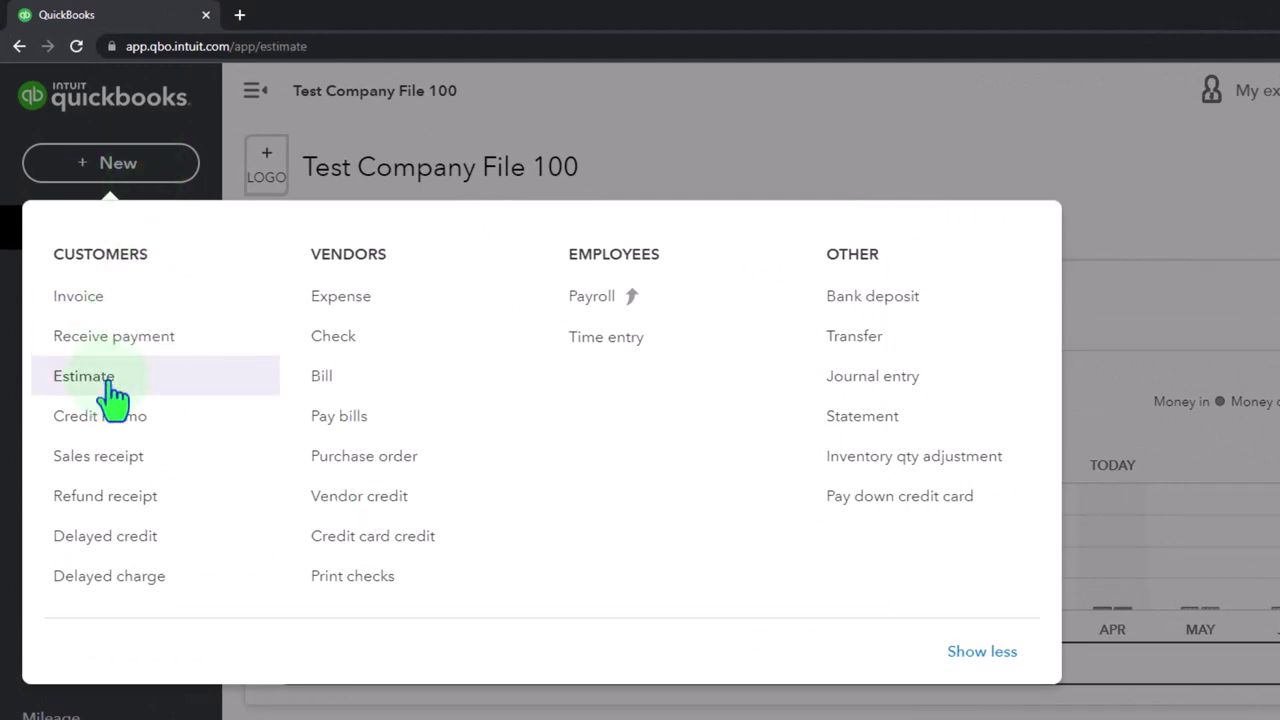
left_click(95, 378)
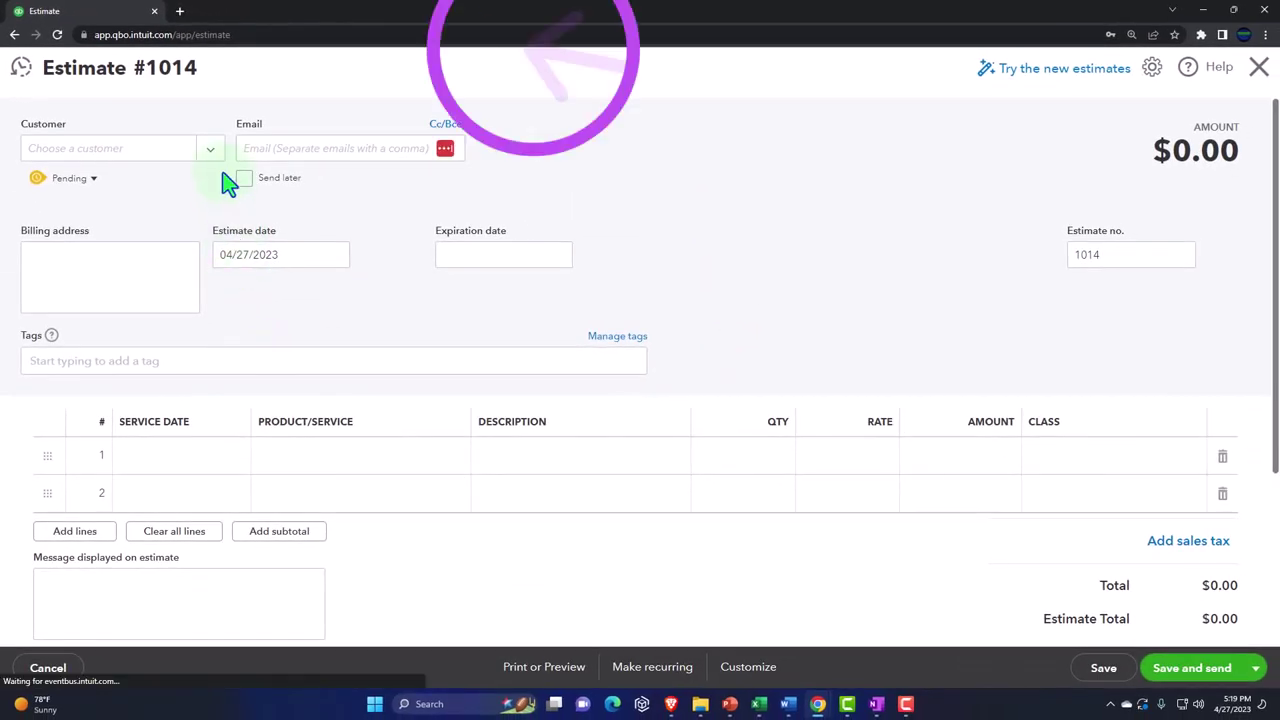
left_click(155, 150)
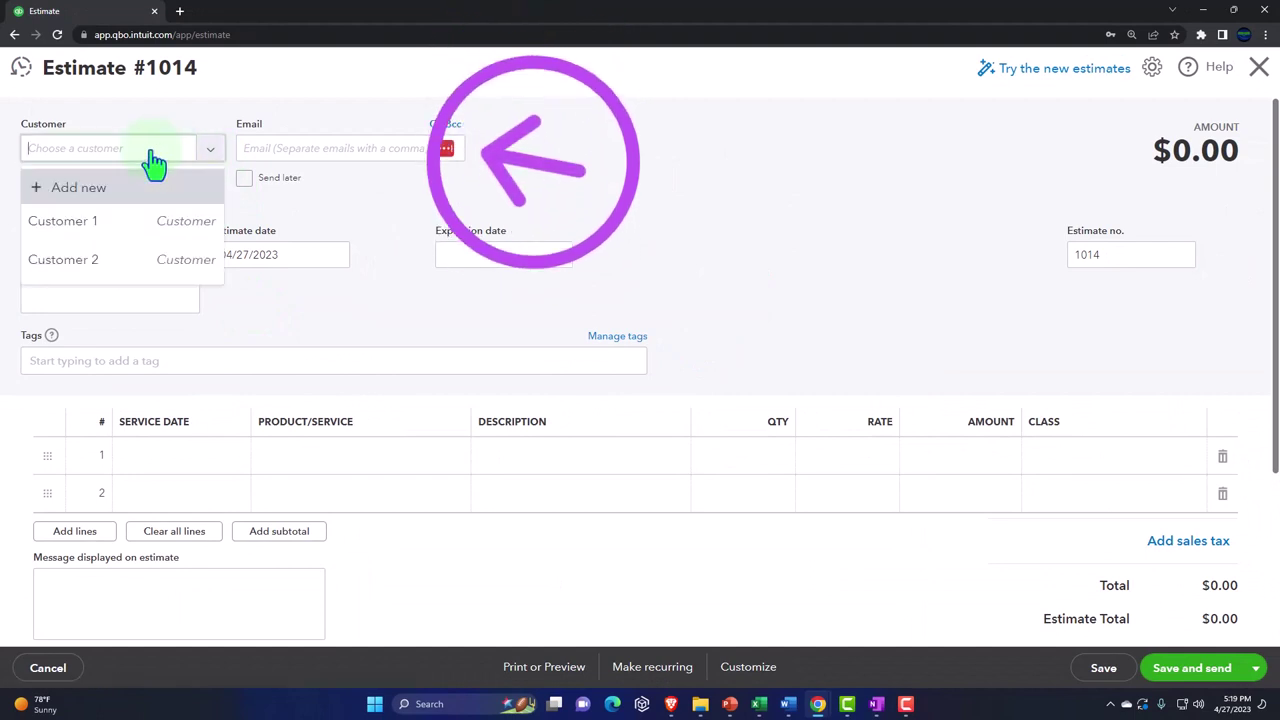
left_click(118, 228)
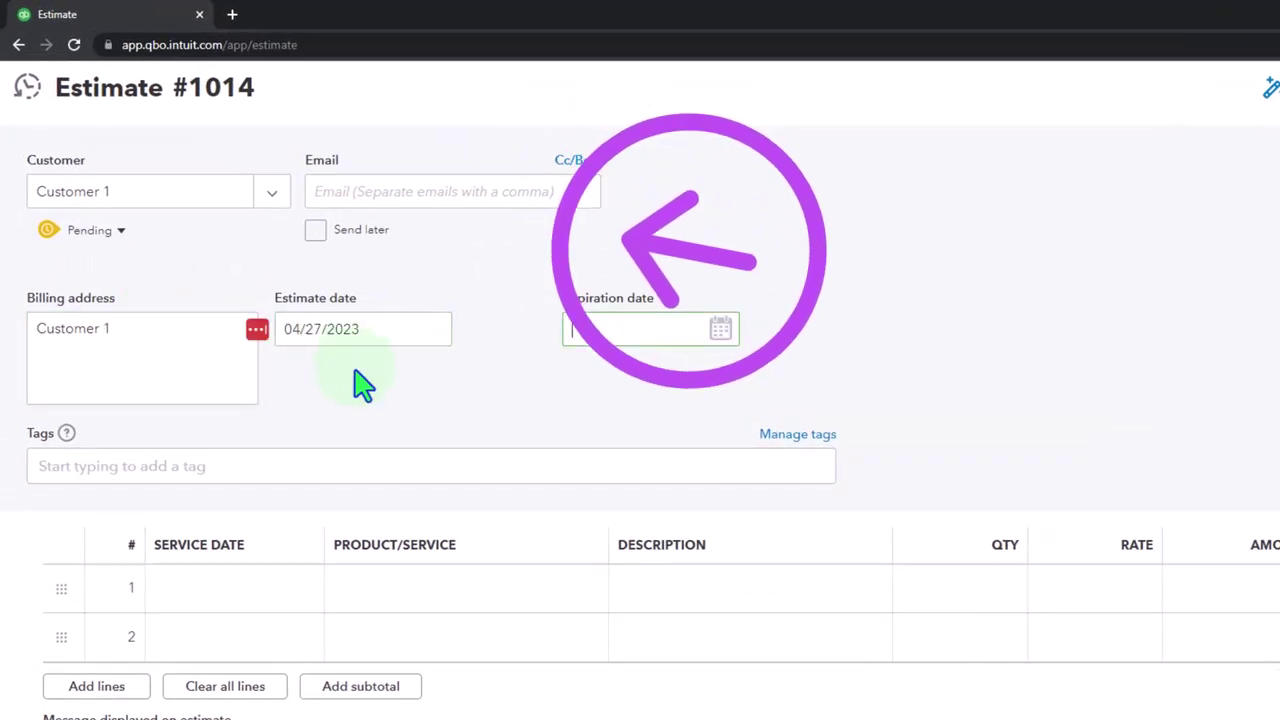
key("Tab")
key("Tab")
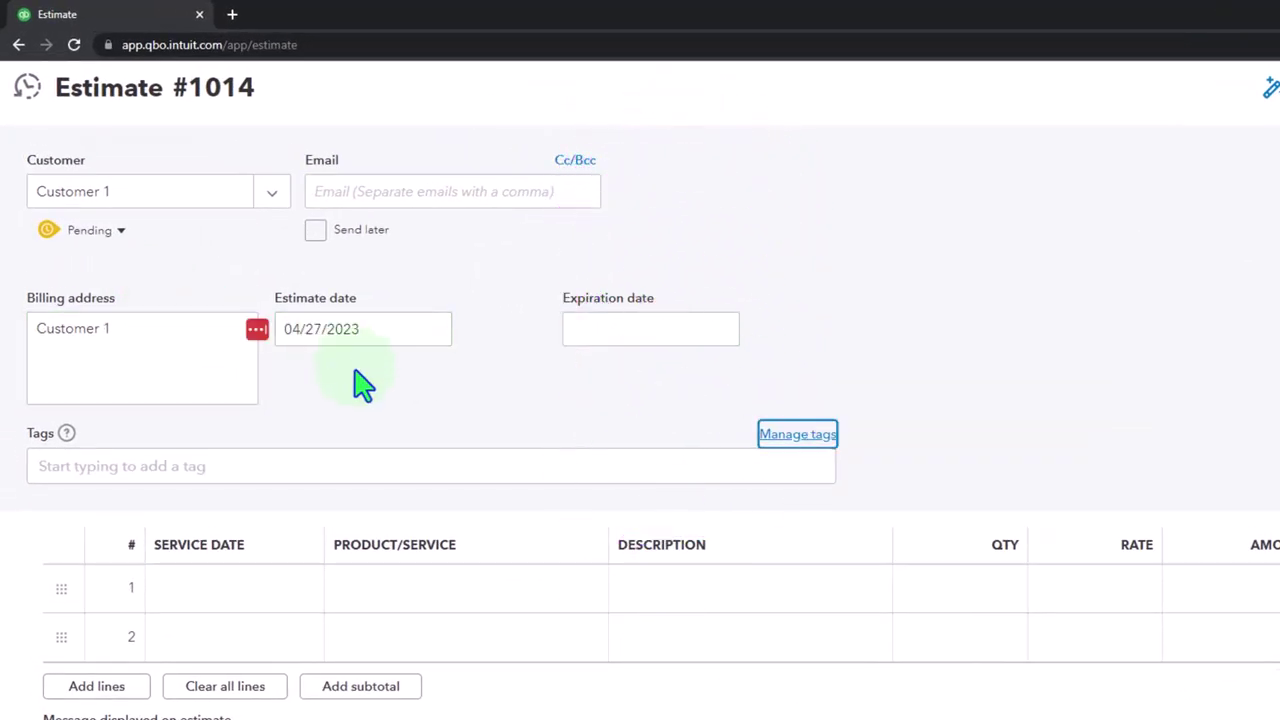
Step: Fill in the first estimate line with the Hours item and an amount of 100000
left_click(285, 585)
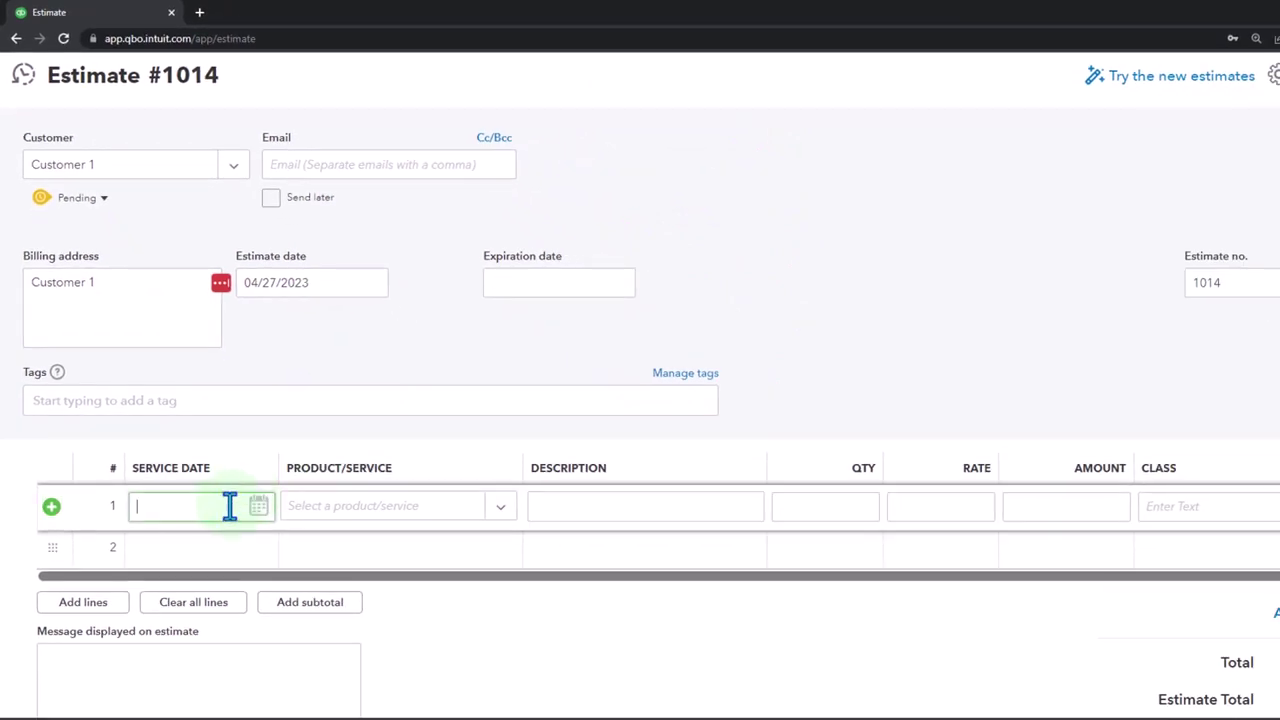
left_click(358, 512)
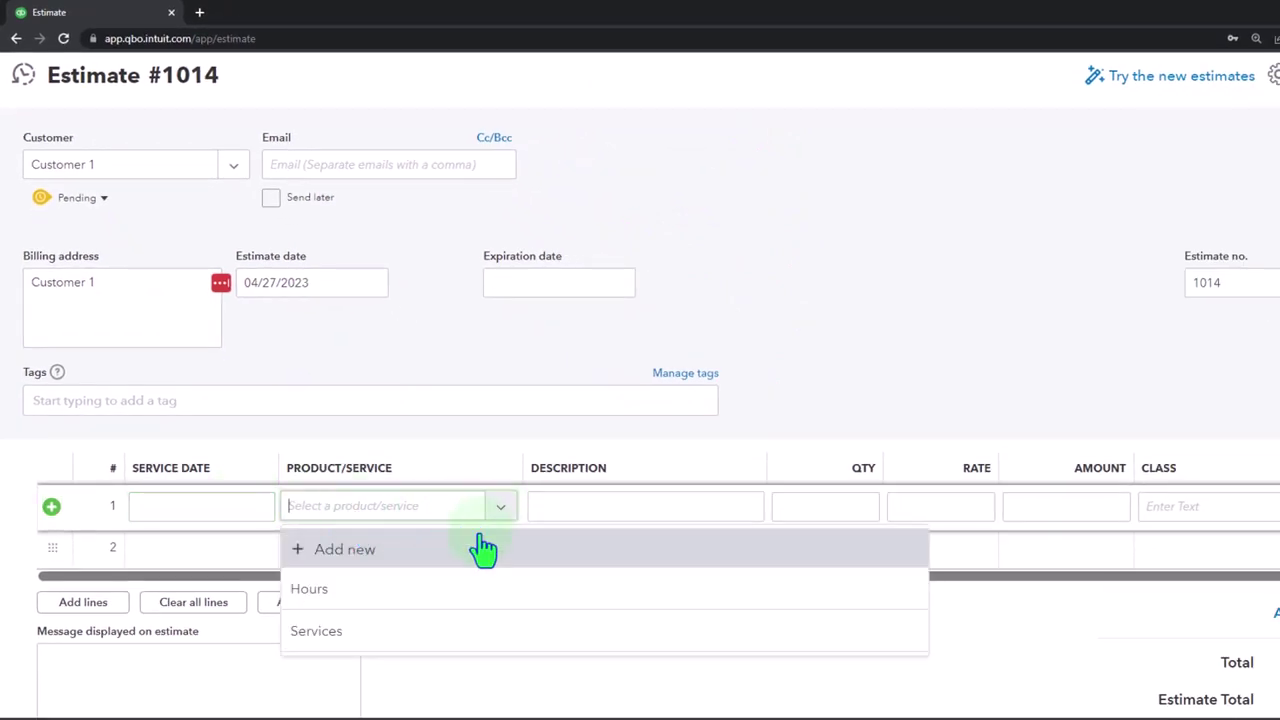
left_click(354, 593)
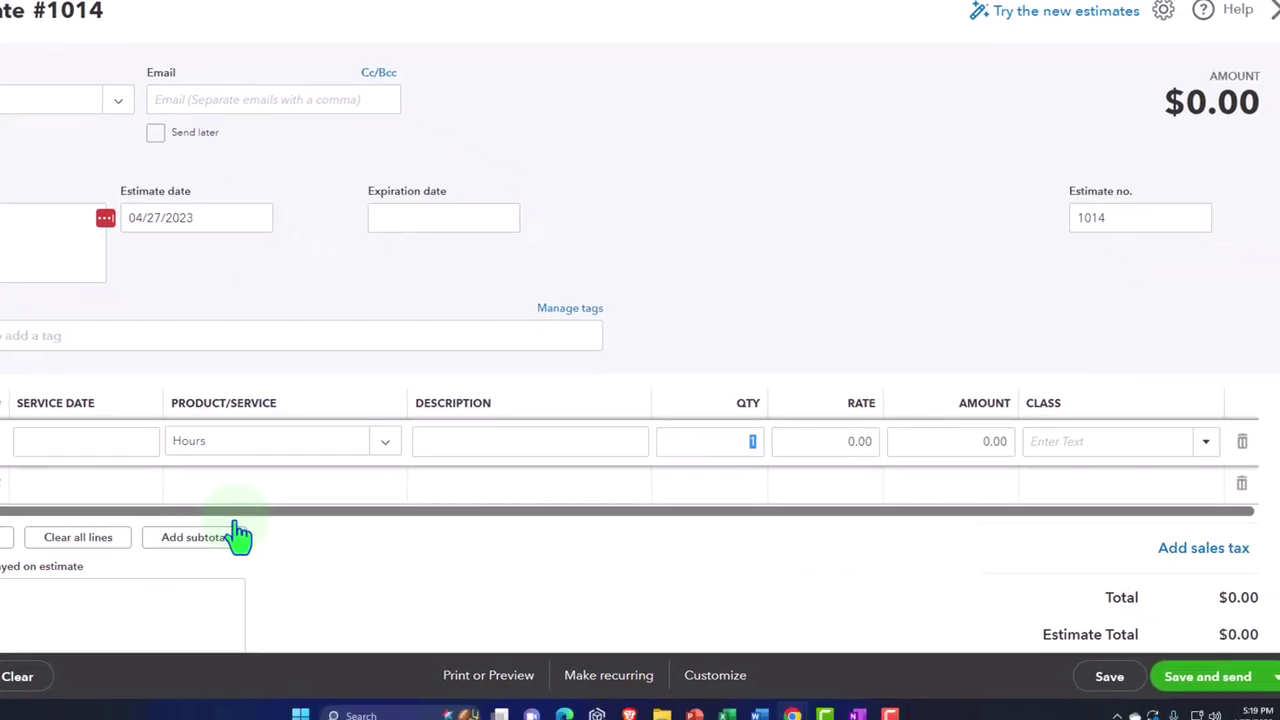
key("Tab")
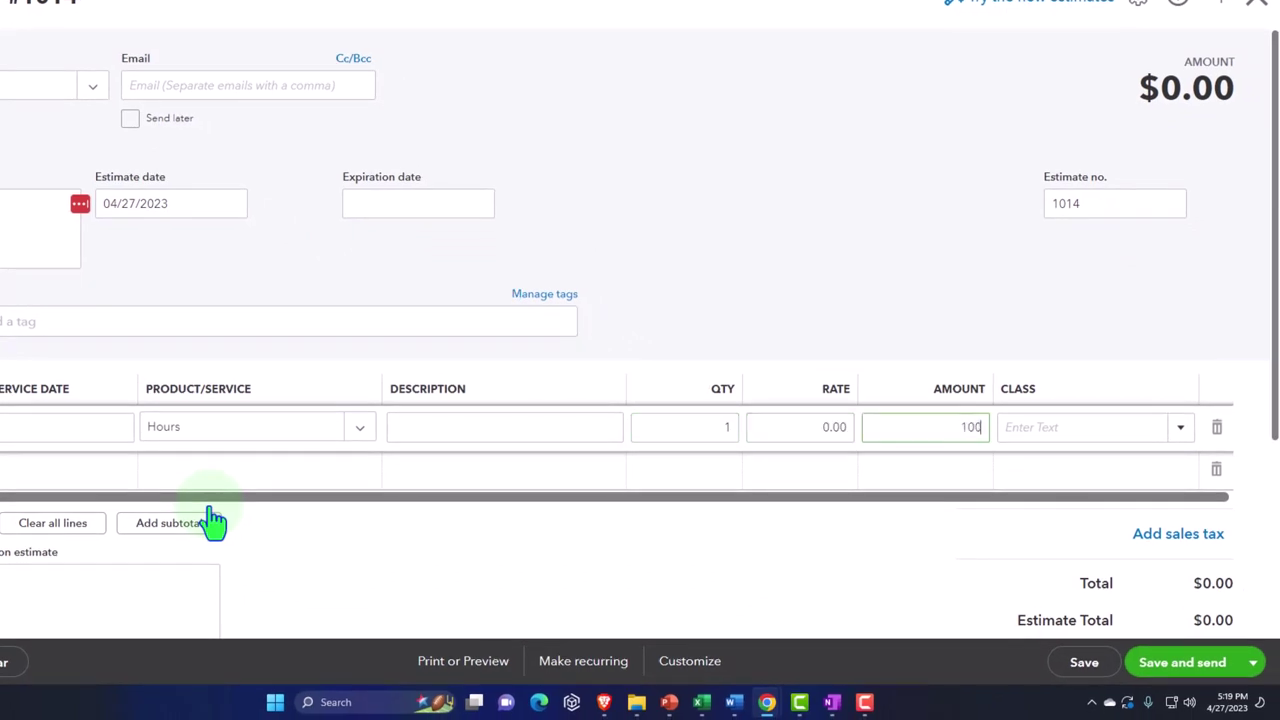
type("100000")
key("Tab")
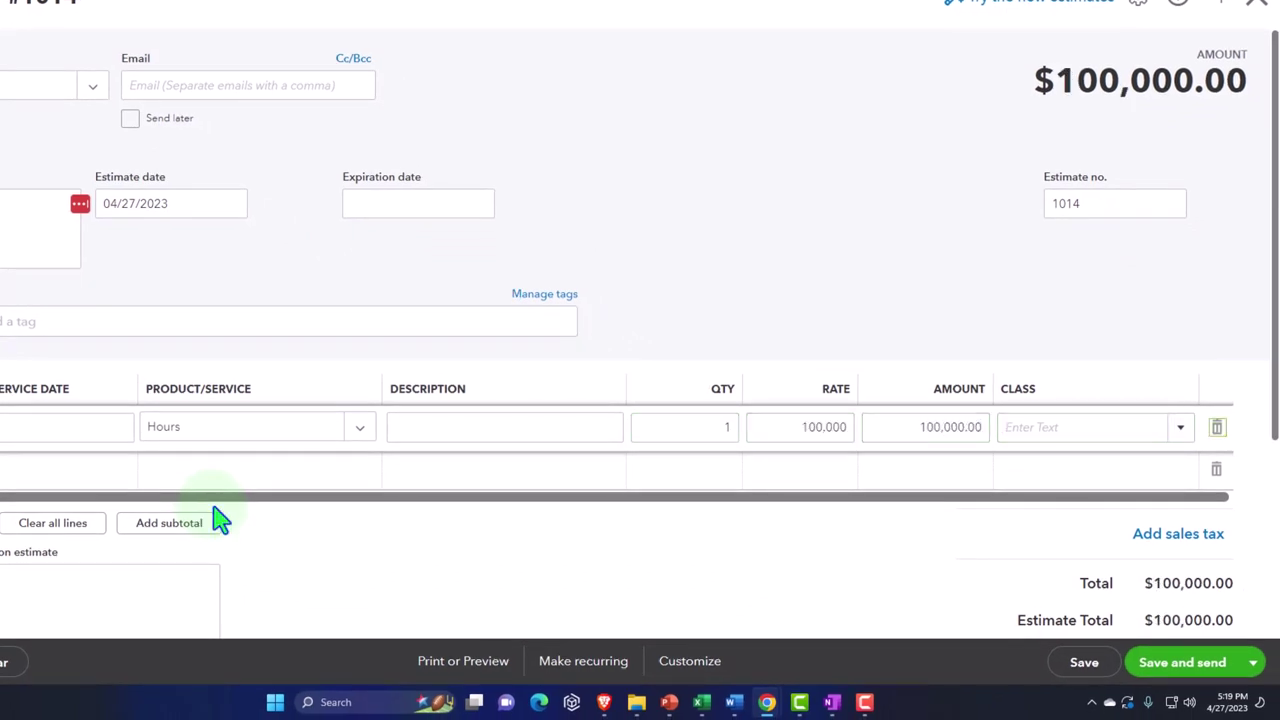
key("Tab")
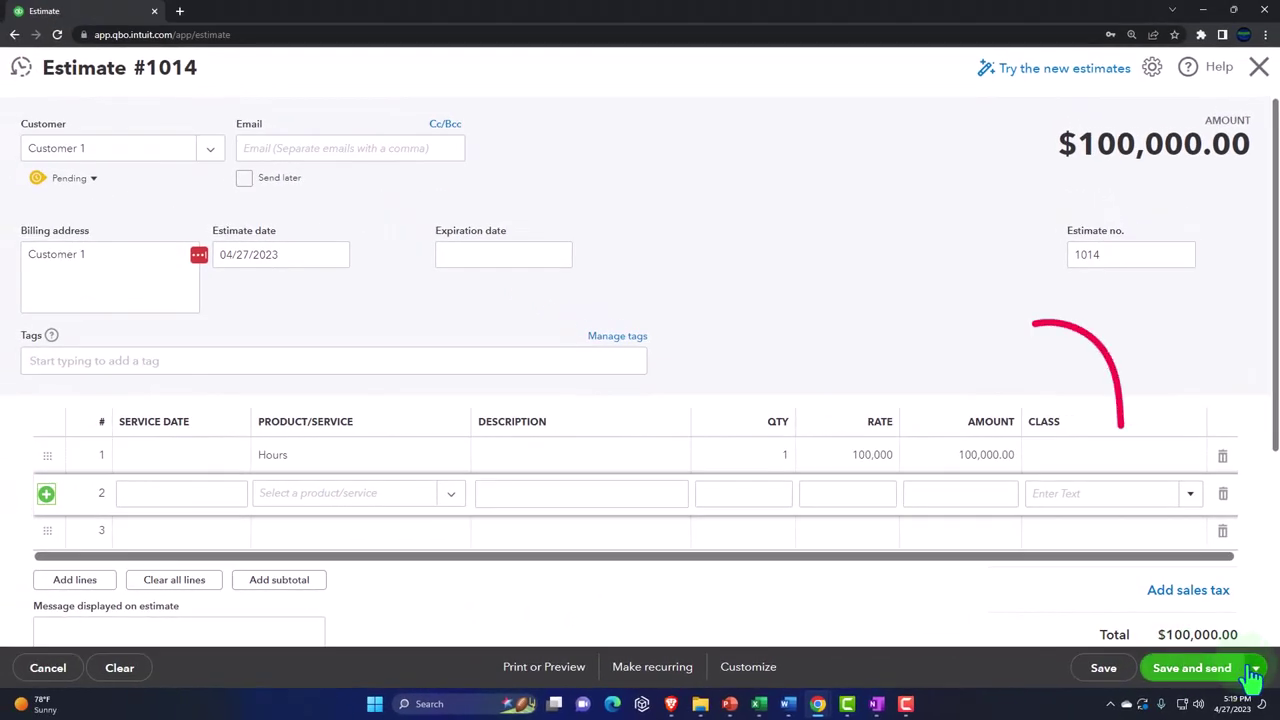
Step: Save and close the 100,000 estimate for Customer 1
left_click(1253, 670)
left_click(1213, 643)
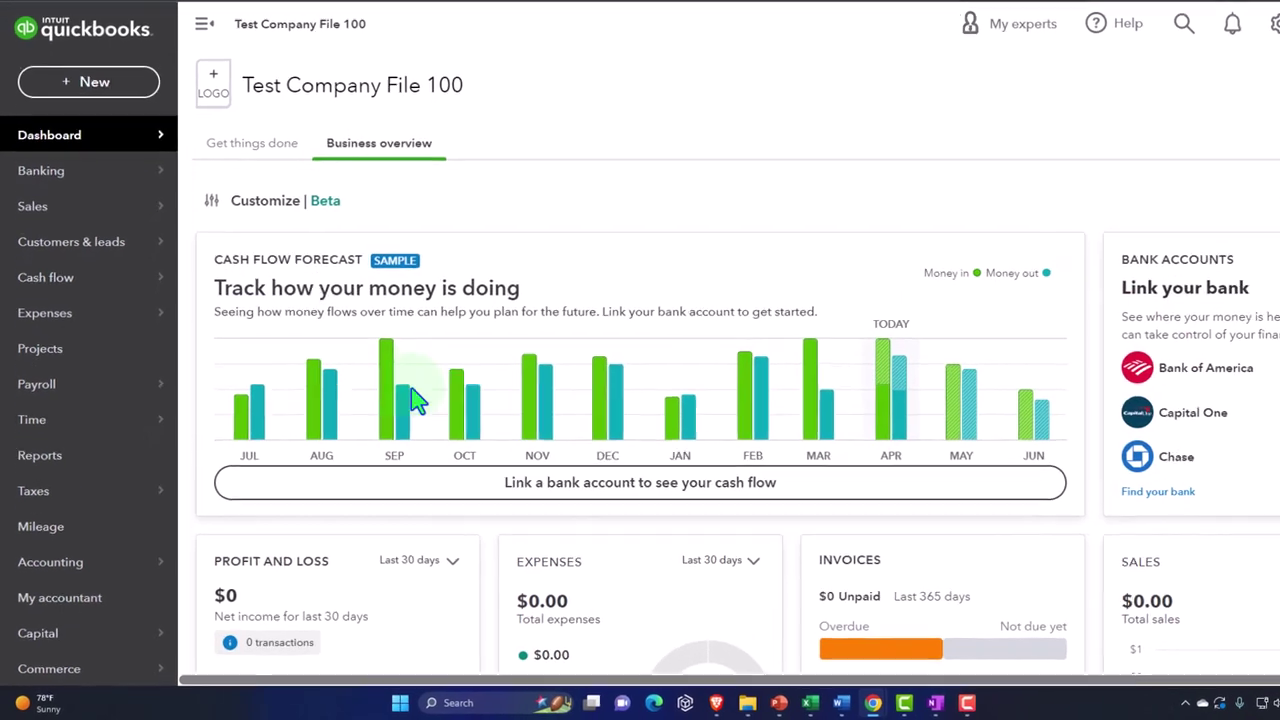
Step: Start a new invoice and select Customer 1 as its customer
left_click(99, 55)
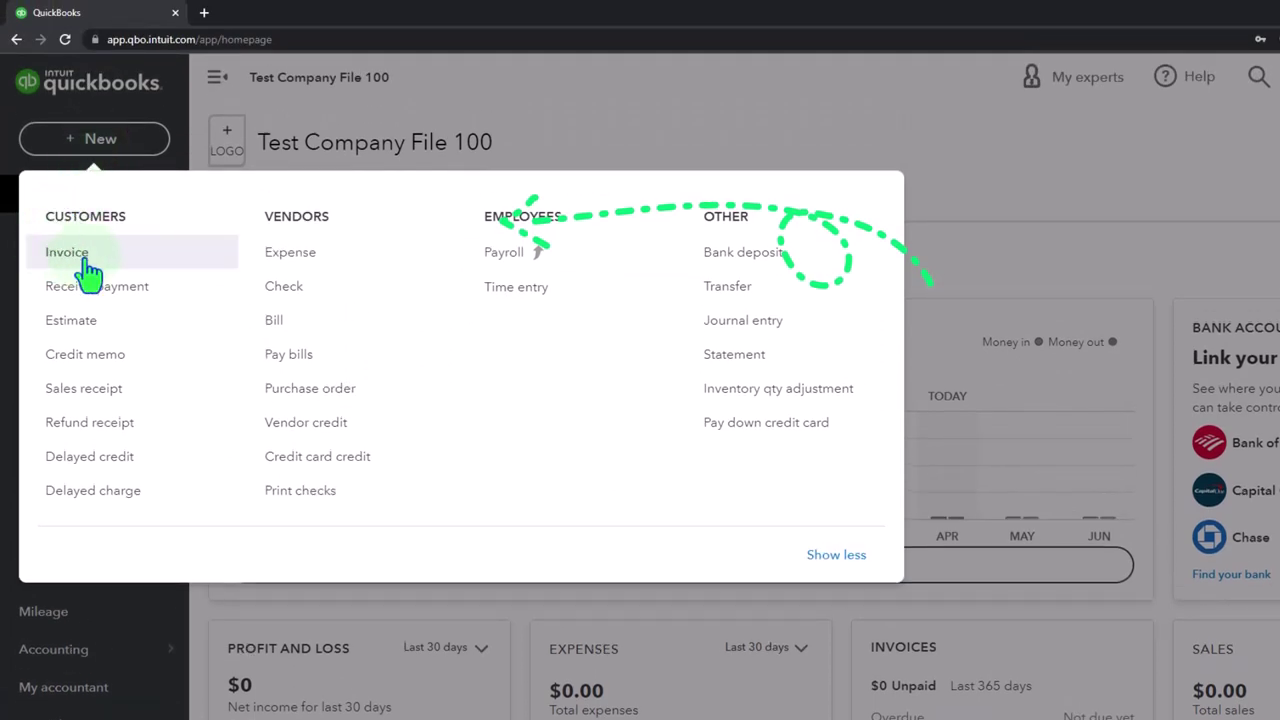
left_click(70, 255)
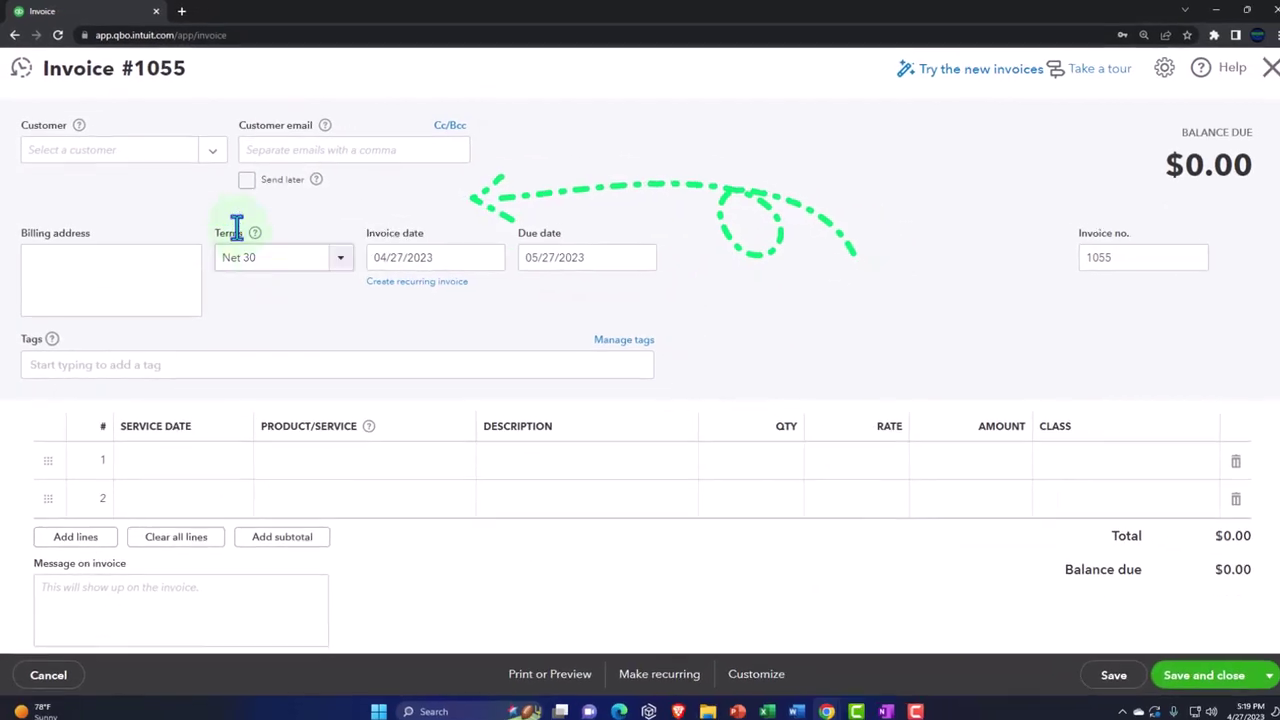
left_click(206, 152)
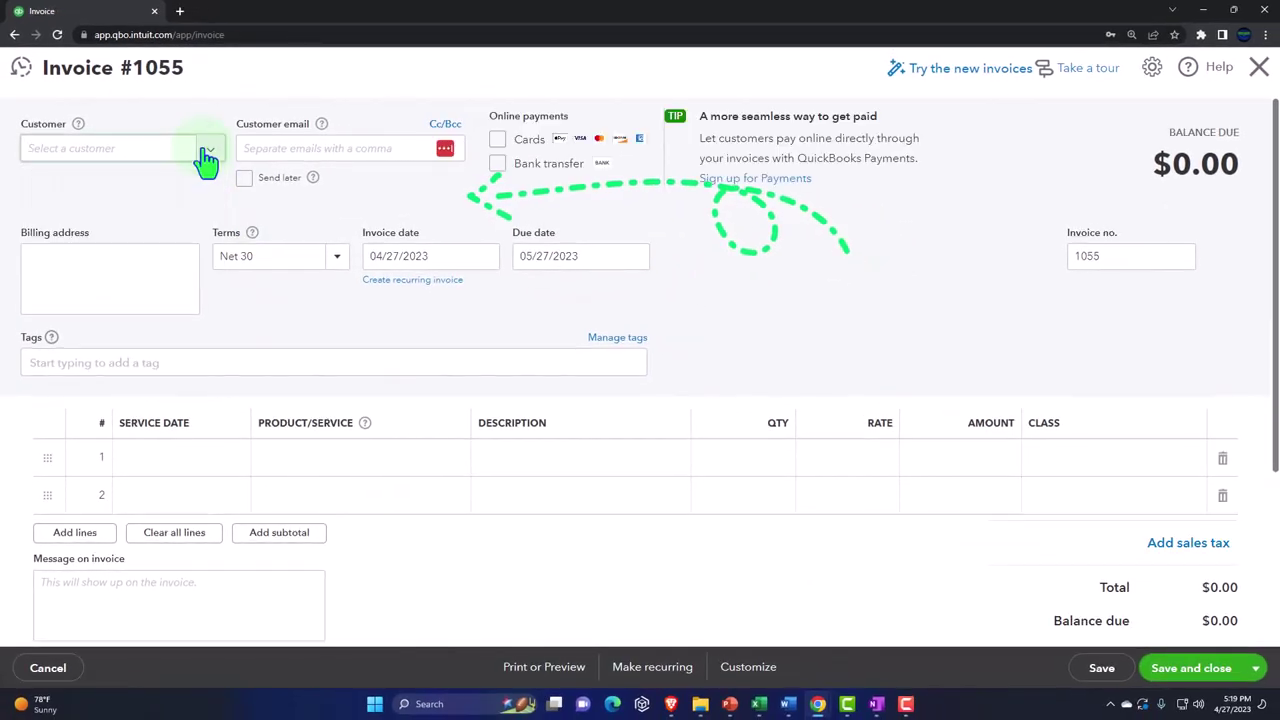
left_click(120, 221)
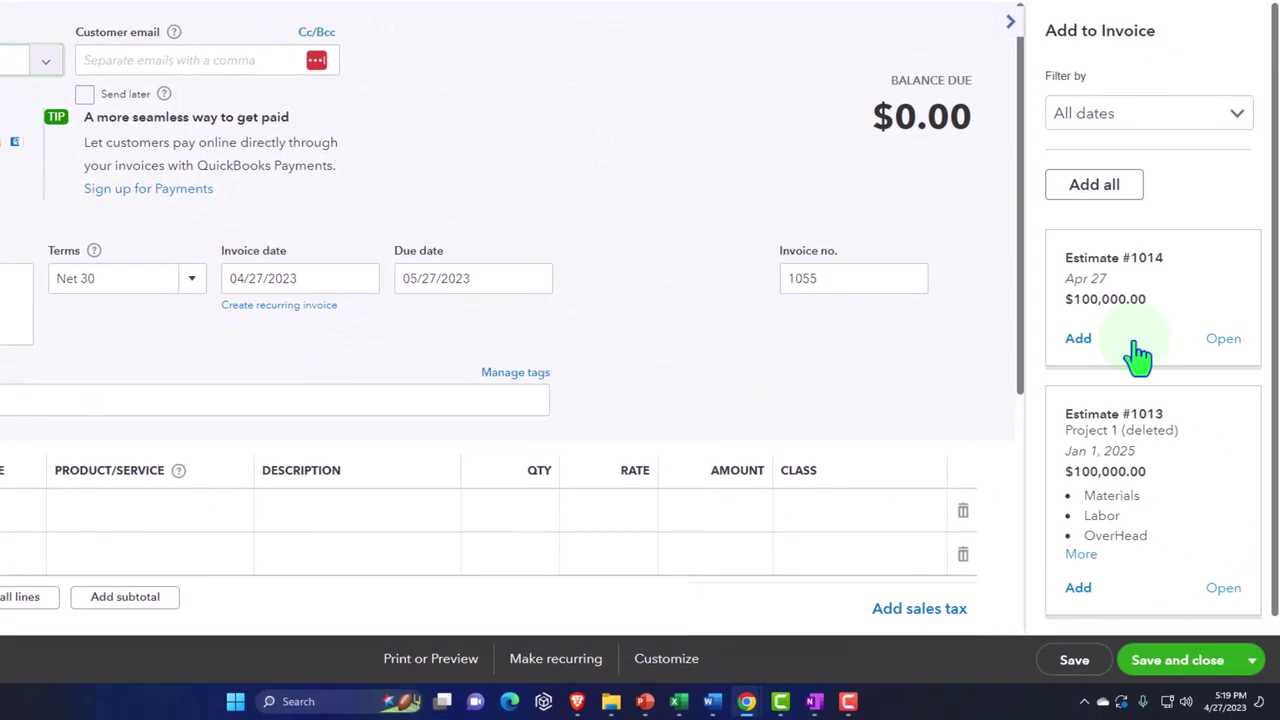
Step: Add the Apr 27 estimate to the invoice at 30% of each line, and collapse the list of estimates available to add
left_click(1080, 340)
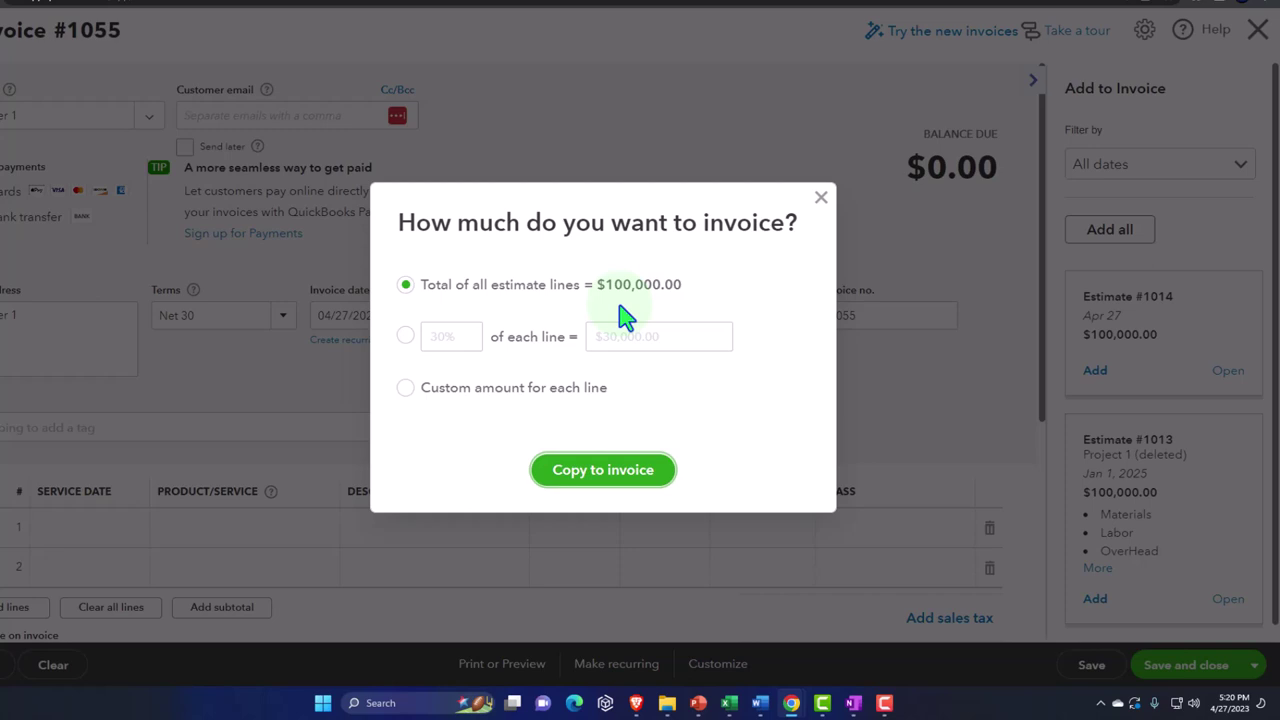
left_click(430, 340)
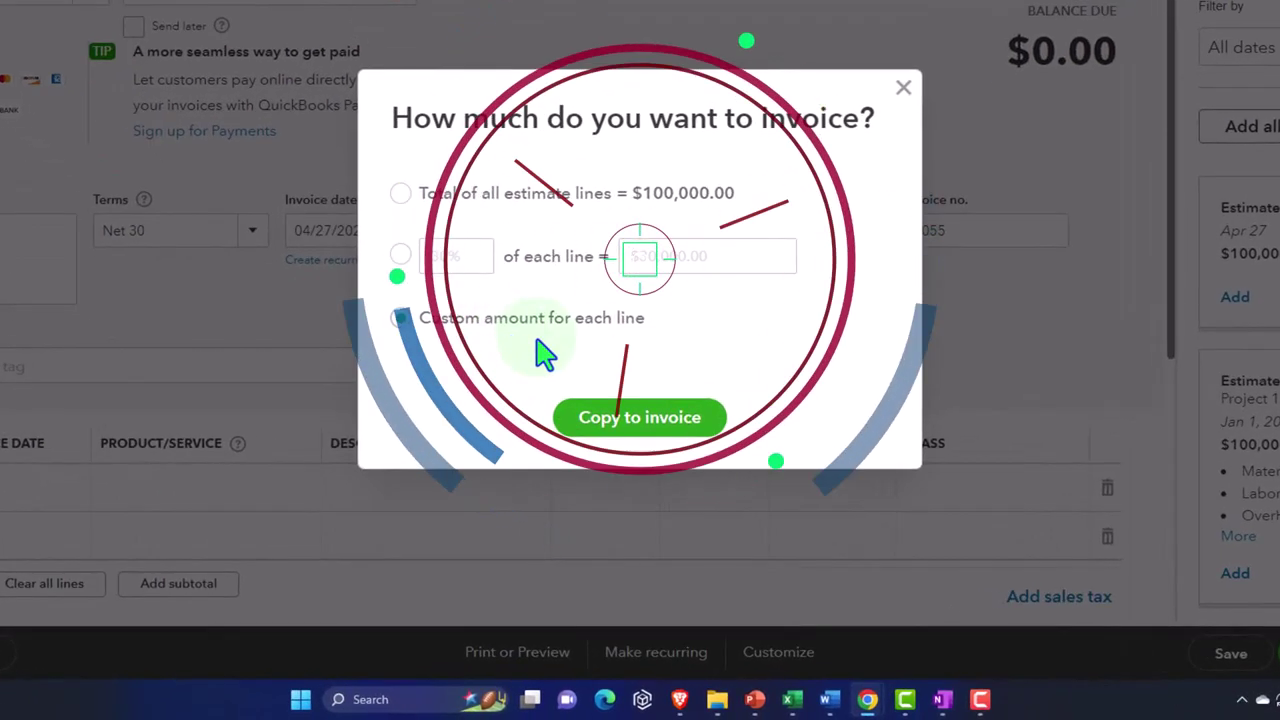
left_click(402, 258)
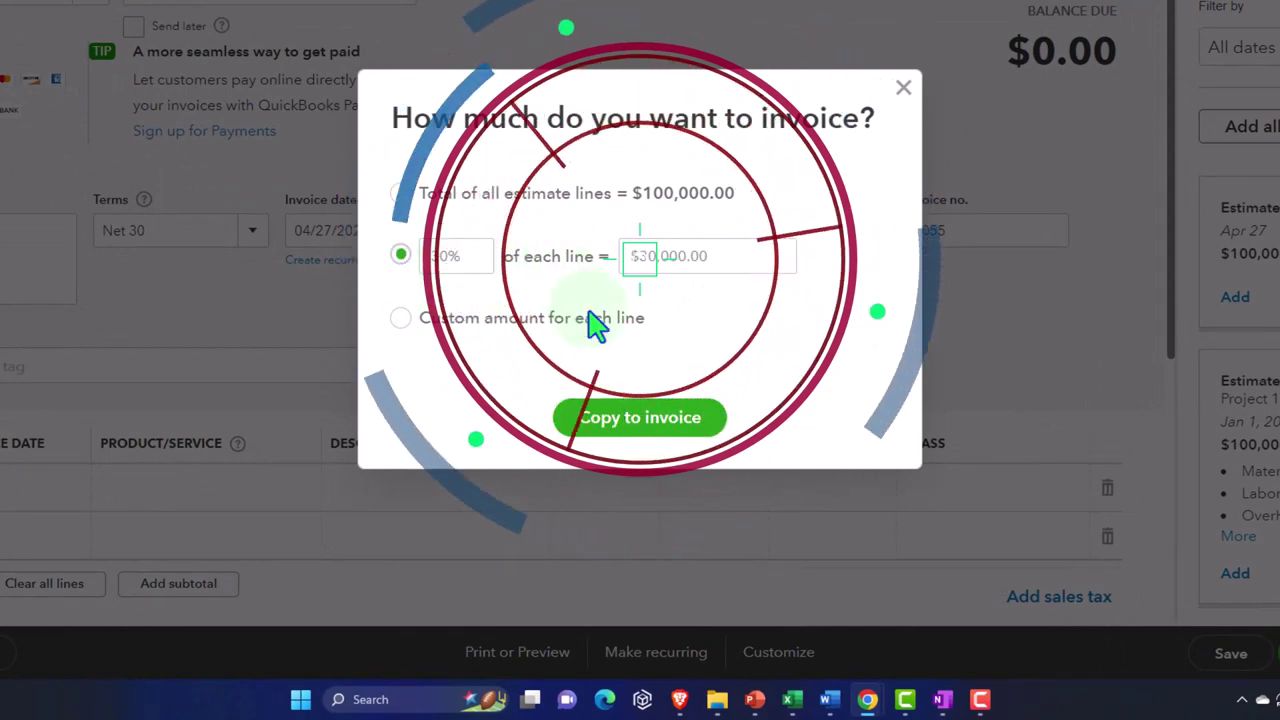
left_click(660, 432)
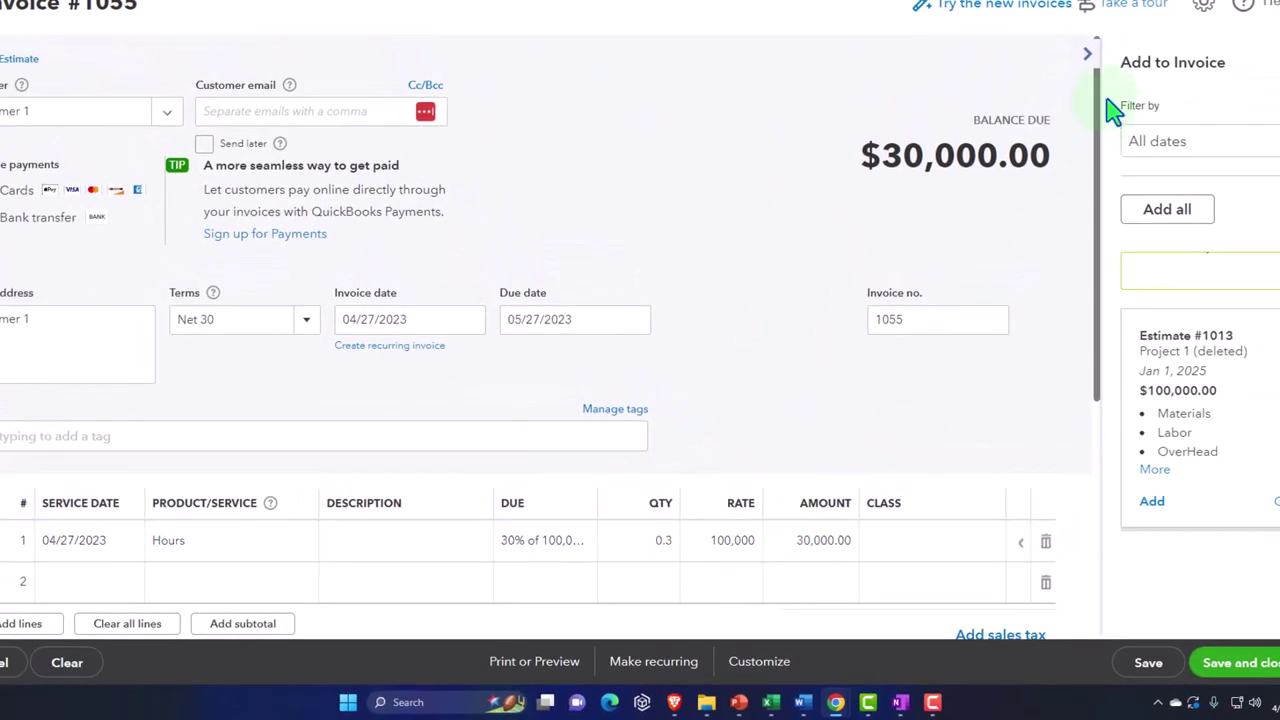
left_click(1087, 60)
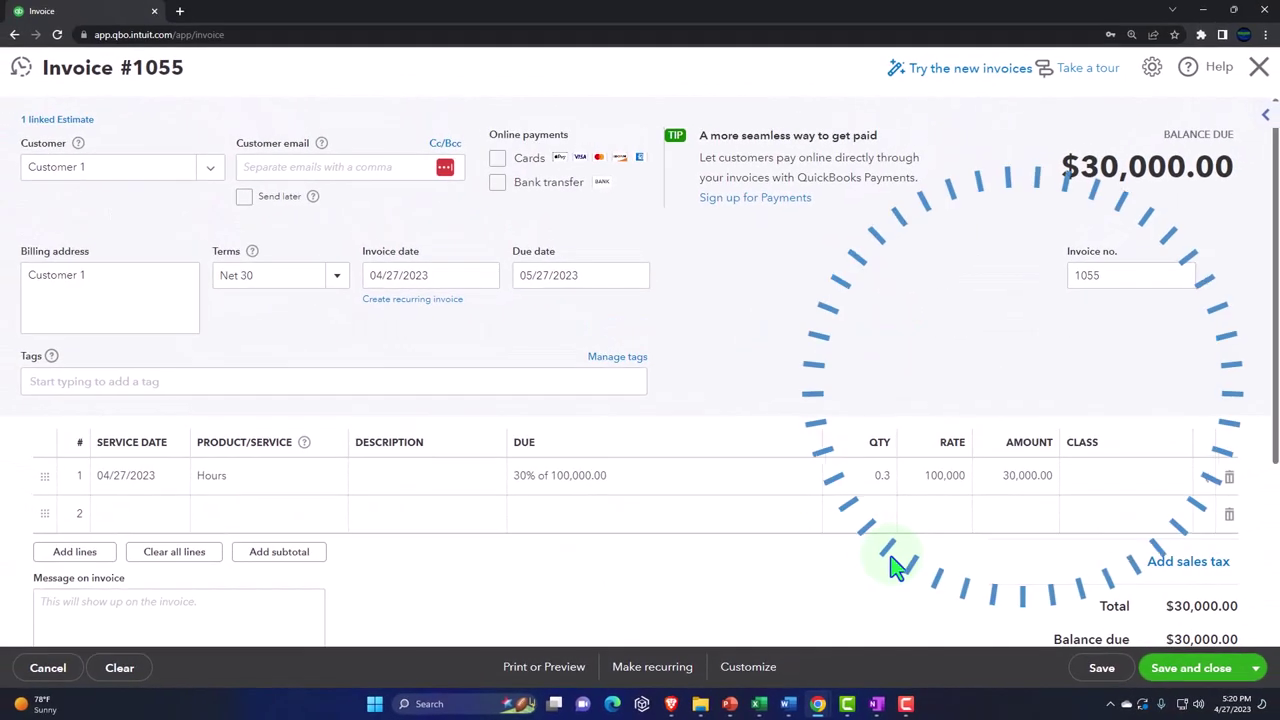